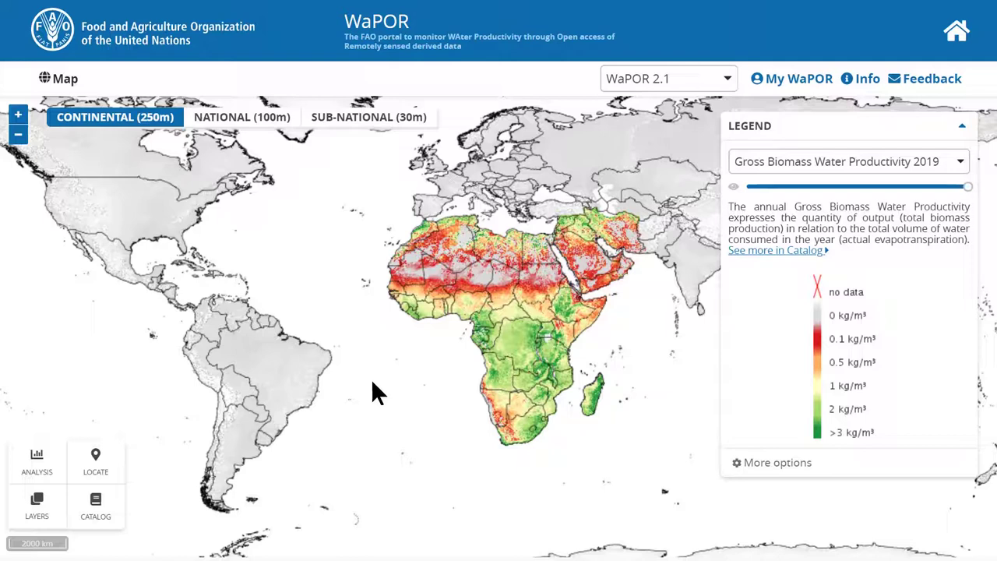
Step: Choose the Actual EvapoTranspiration and Interception (Monthly) theme for 2020-05 and begin a new analysis
{"action": "left_click", "coordinate": [31, 530]}
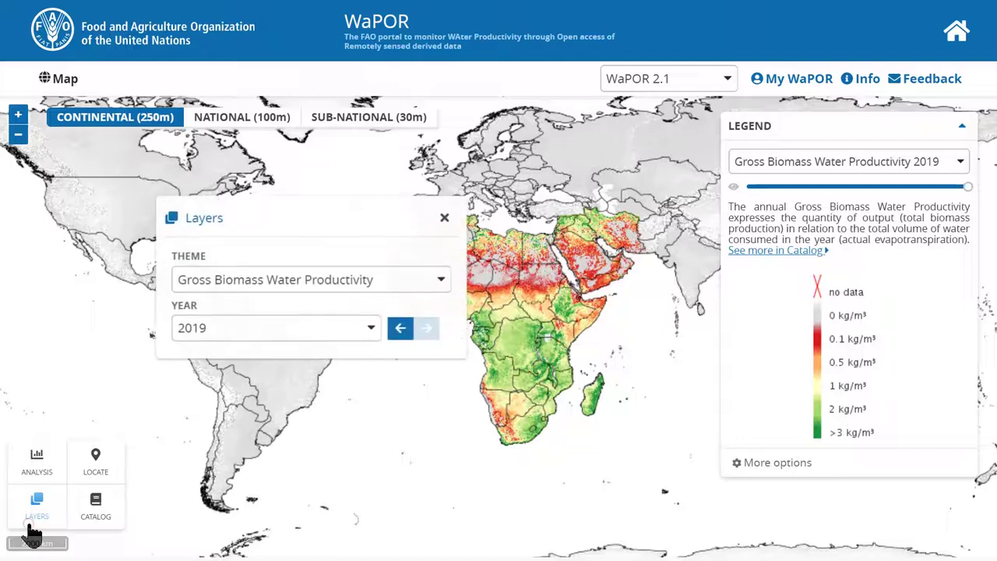
{"action": "left_click", "coordinate": [288, 290]}
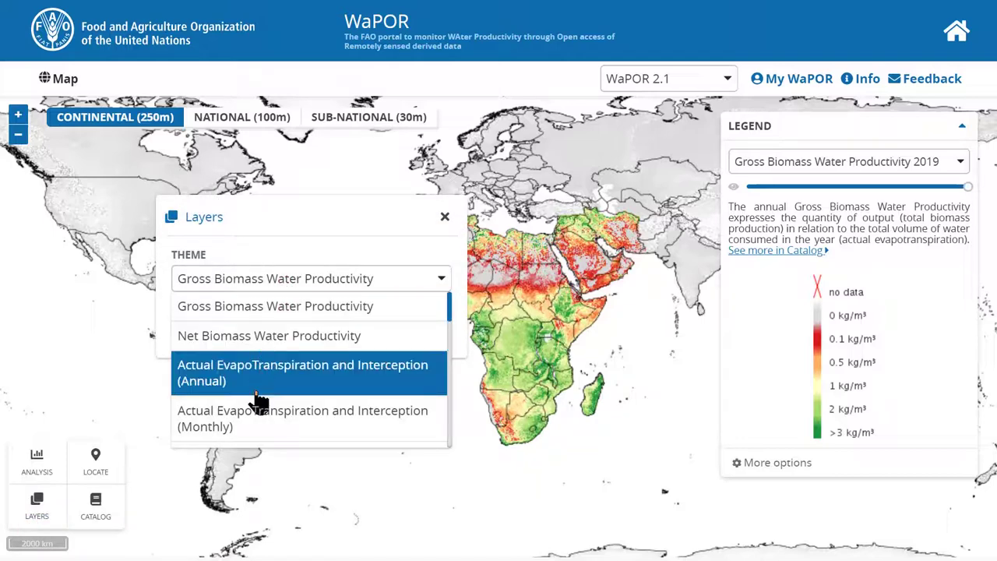
{"action": "left_click", "coordinate": [249, 426]}
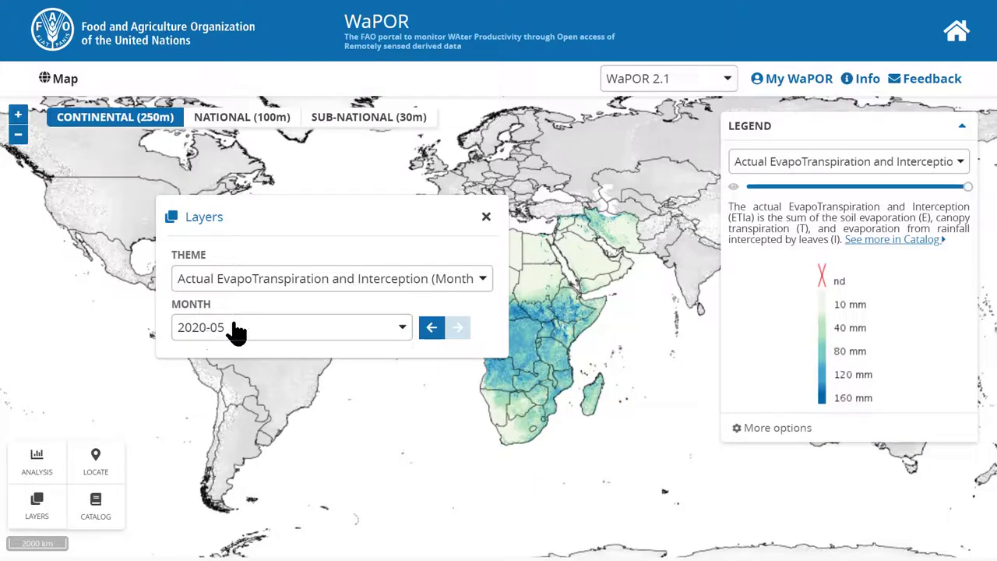
{"action": "left_click", "coordinate": [486, 218]}
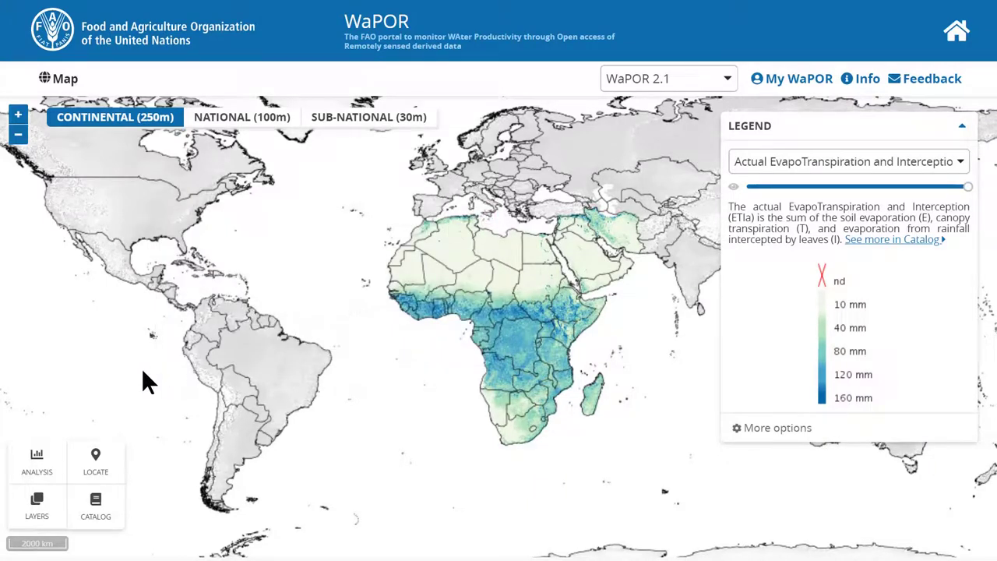
{"action": "left_click", "coordinate": [37, 477]}
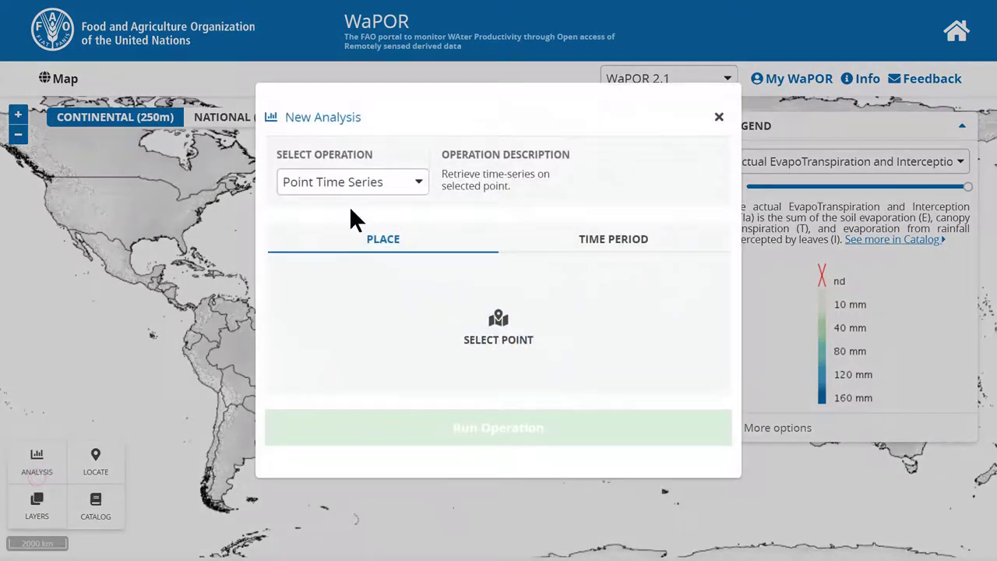
Step: Keep Point Time Series as the operation and start defining a new point
{"action": "left_click", "coordinate": [331, 191]}
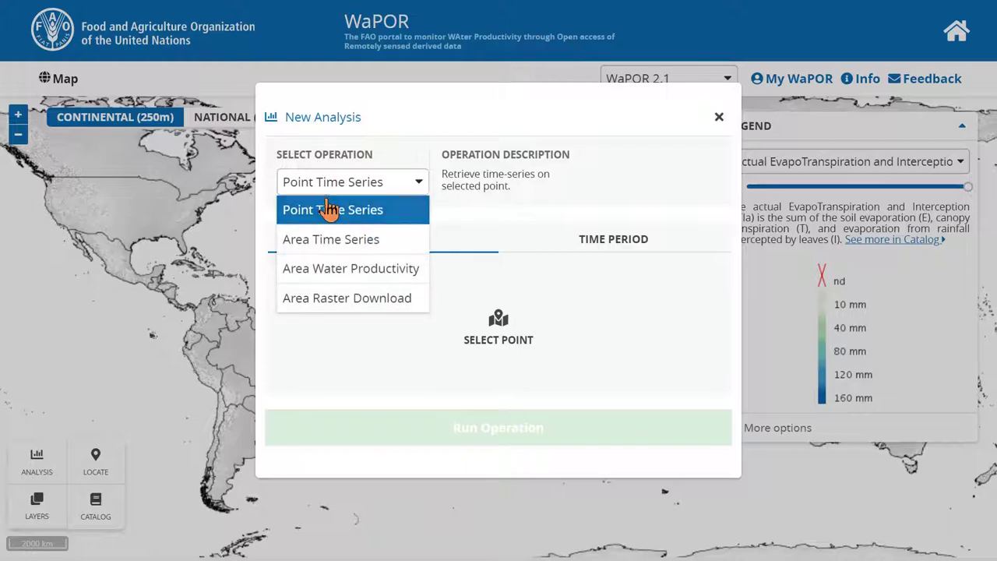
{"action": "left_click", "coordinate": [325, 204]}
{"action": "left_click", "coordinate": [330, 231]}
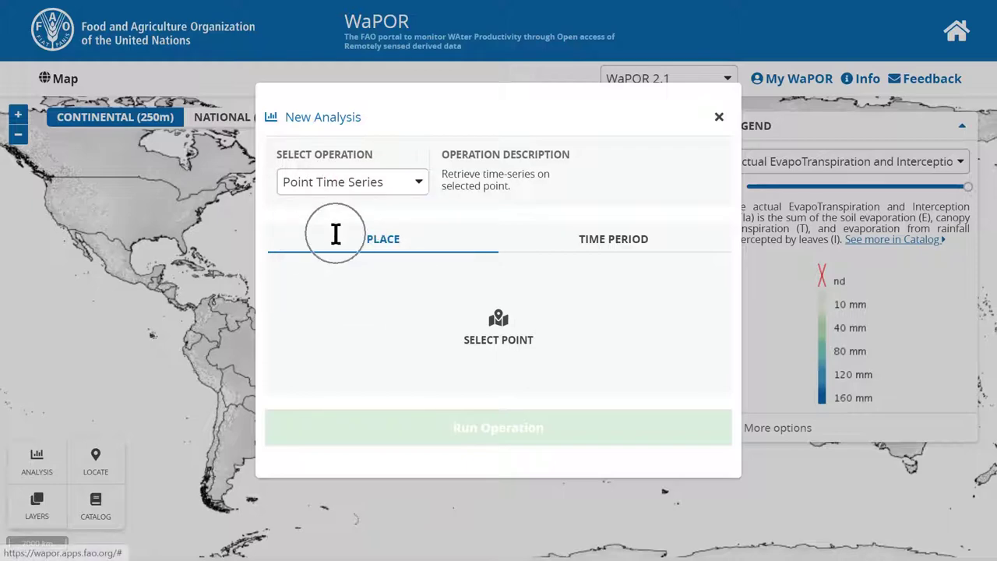
{"action": "left_click", "coordinate": [473, 333]}
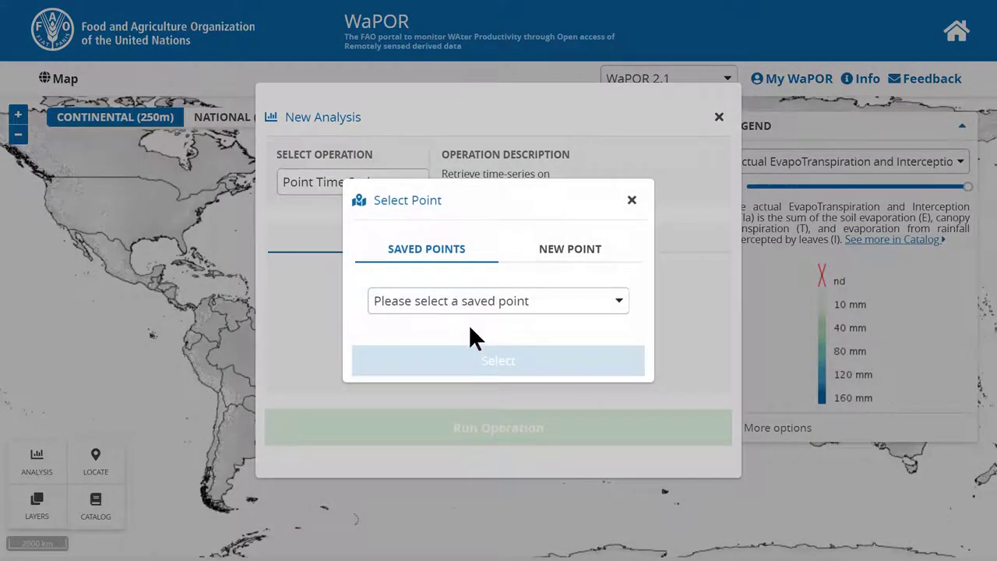
{"action": "left_click", "coordinate": [454, 304]}
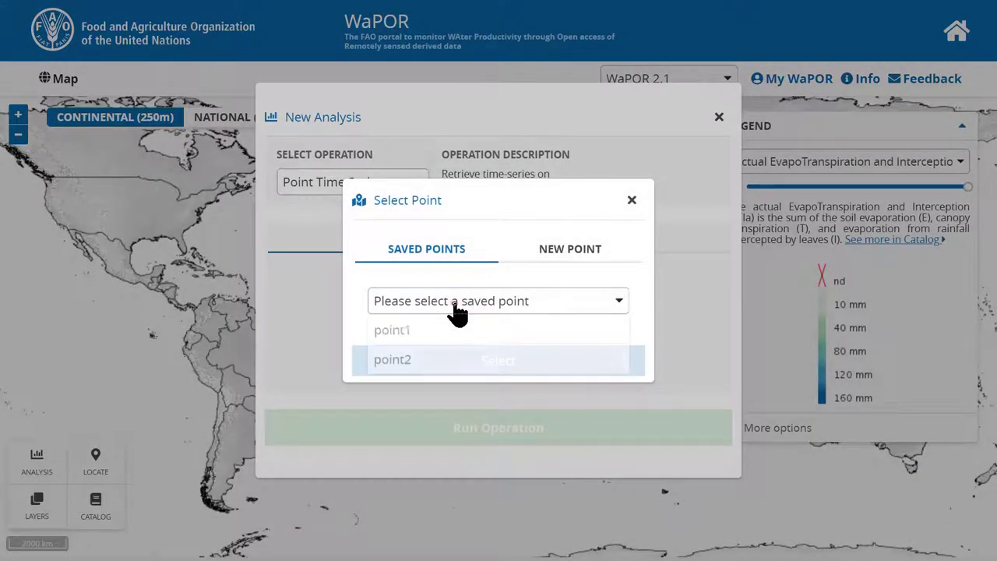
{"action": "left_click", "coordinate": [476, 308]}
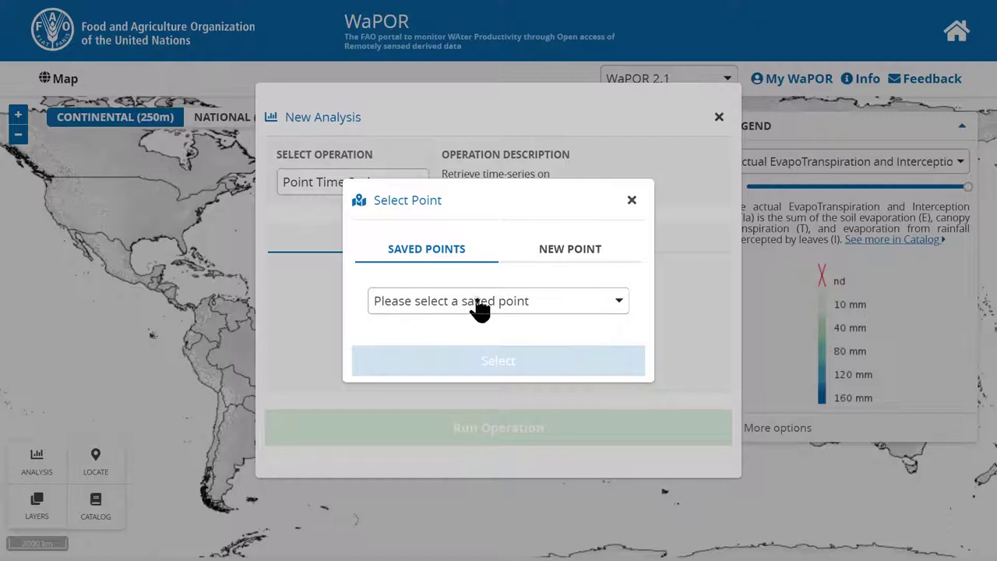
{"action": "left_click", "coordinate": [562, 246]}
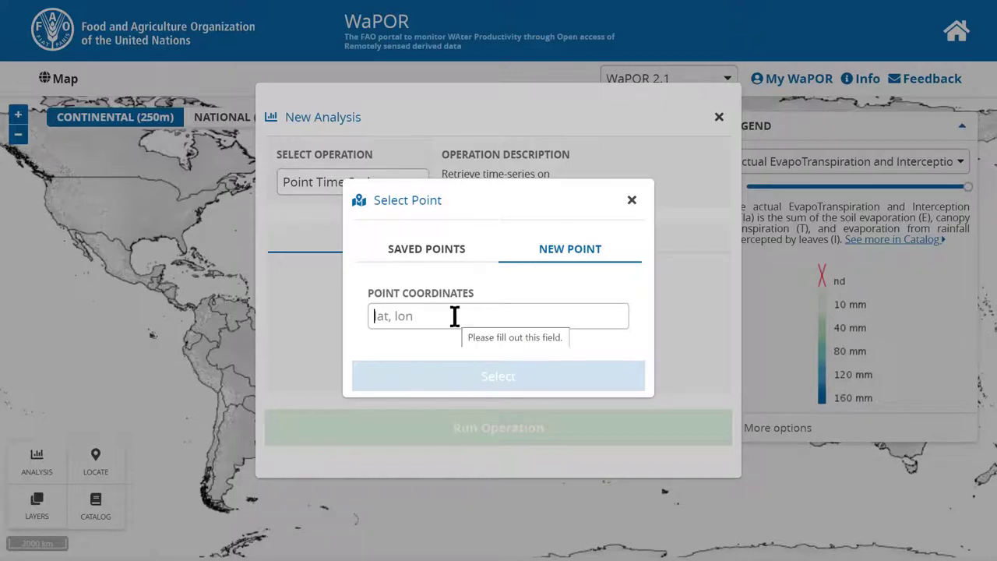
Step: Paste the coordinates 14.0083, -6.0724 as the point and save it in My WaPOR as point3
{"action": "left_click", "coordinate": [454, 315]}
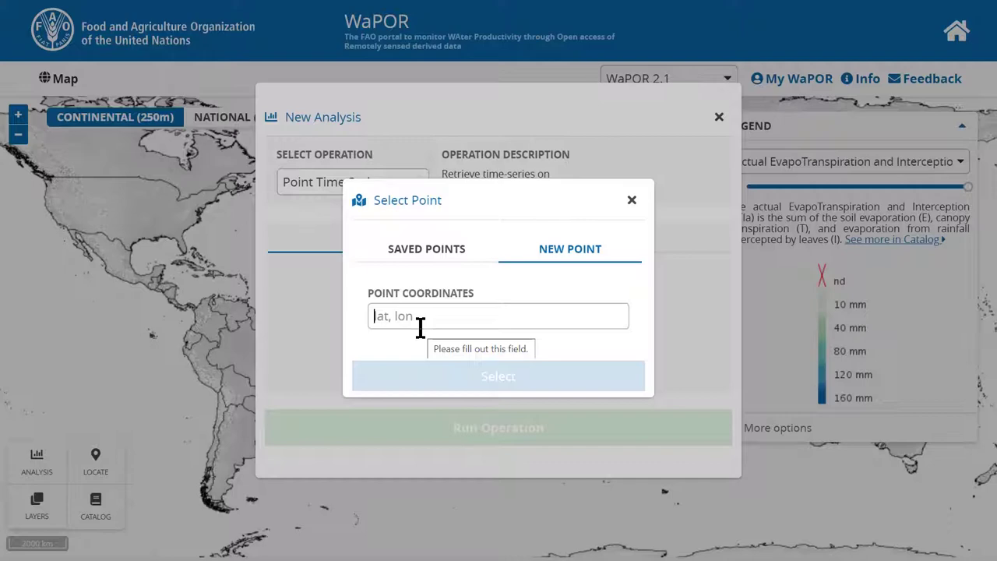
{"action": "type", "text": "14.0083, -6.0724"}
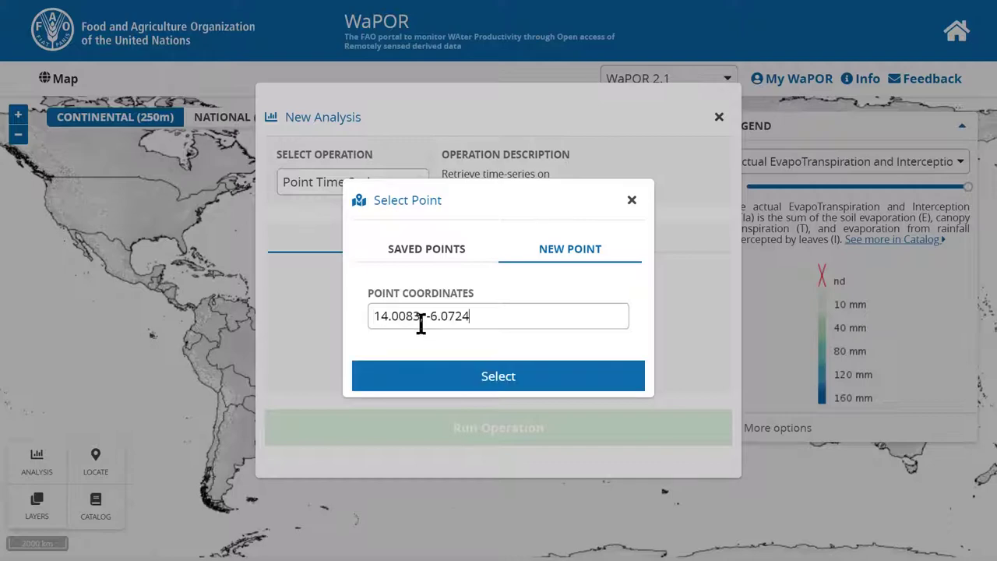
{"action": "left_click", "coordinate": [445, 374]}
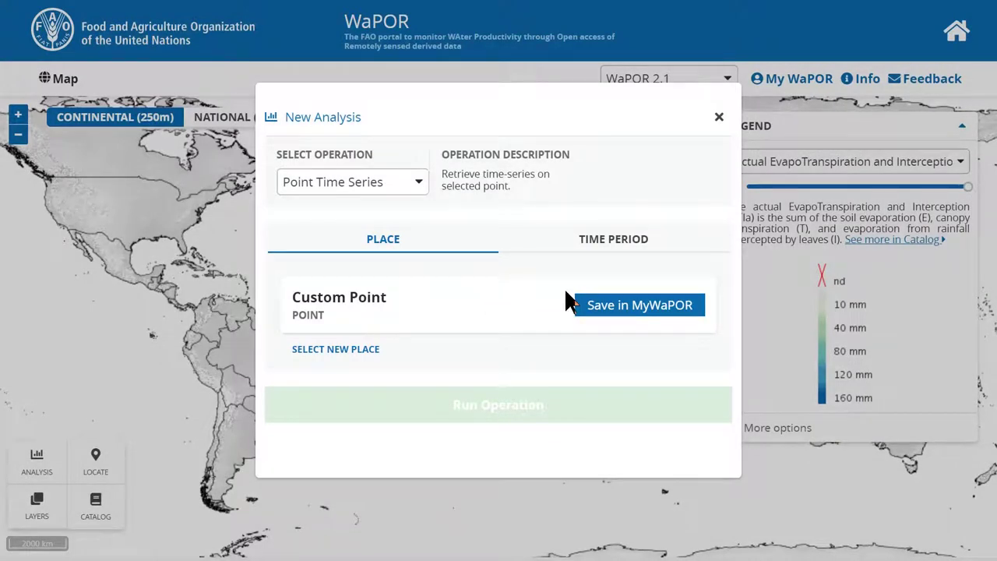
{"action": "left_click", "coordinate": [623, 313]}
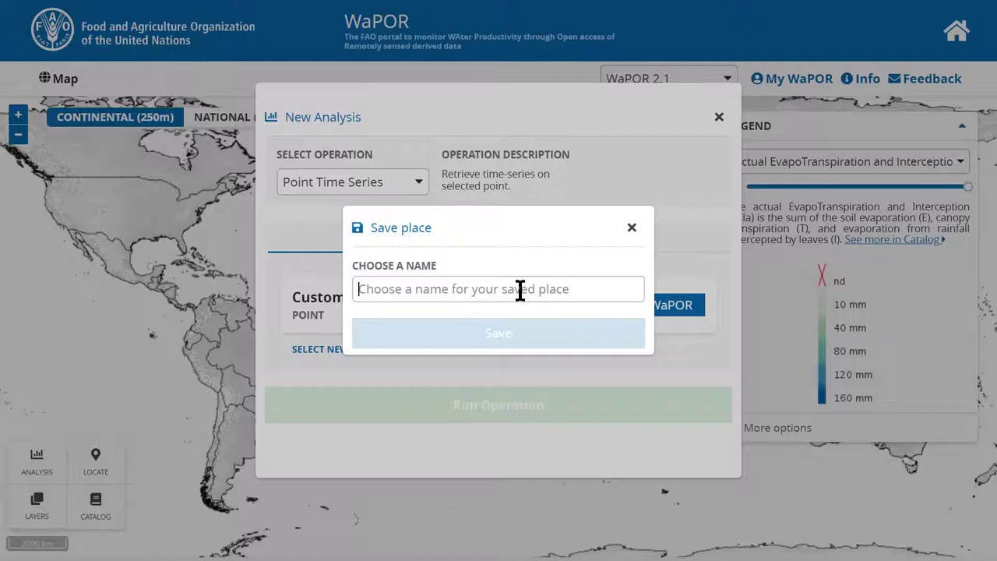
{"action": "type", "text": "point3"}
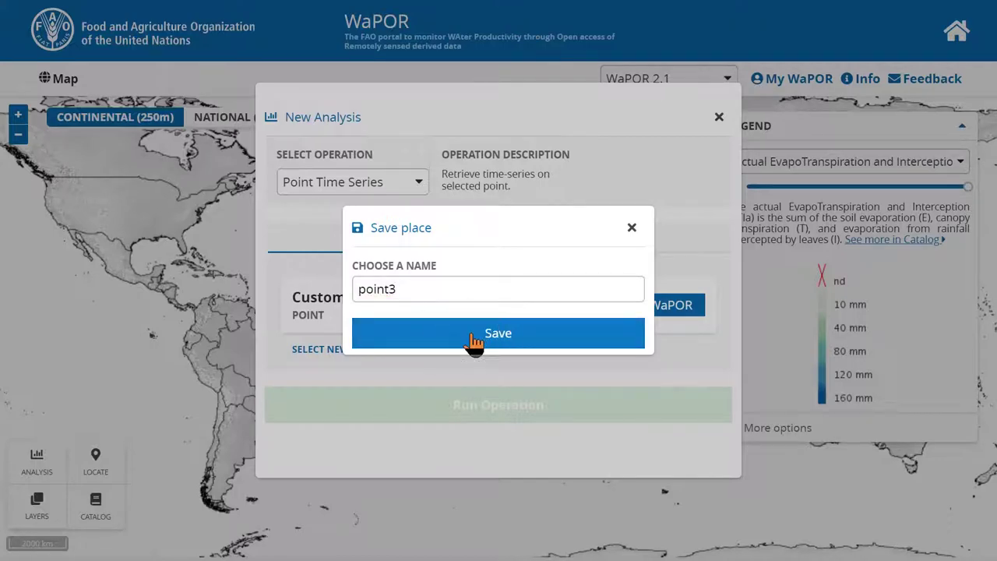
{"action": "left_click", "coordinate": [473, 339]}
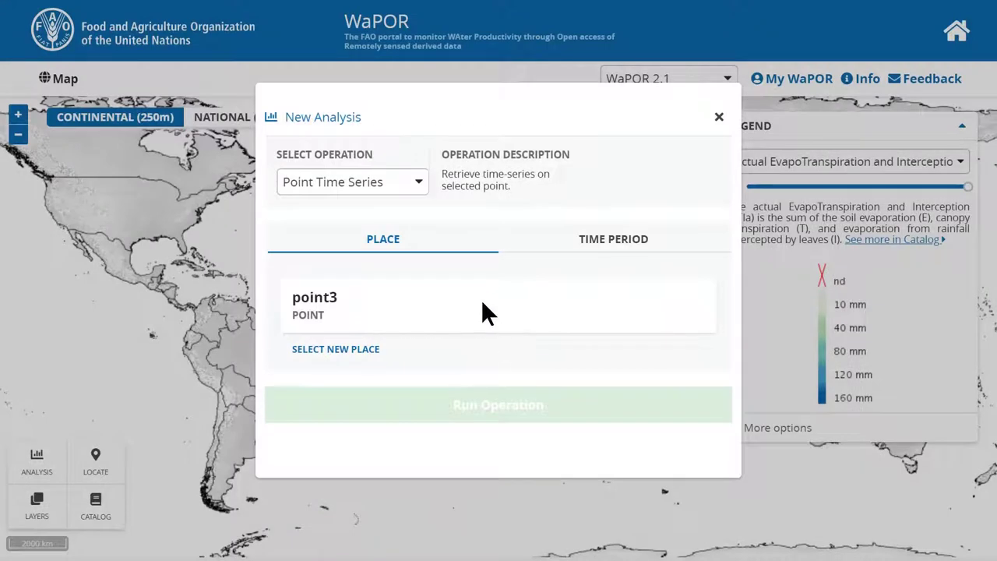
Step: Set the analysis period from 1/1/2009 to 31/12/2010
{"action": "left_click", "coordinate": [582, 246]}
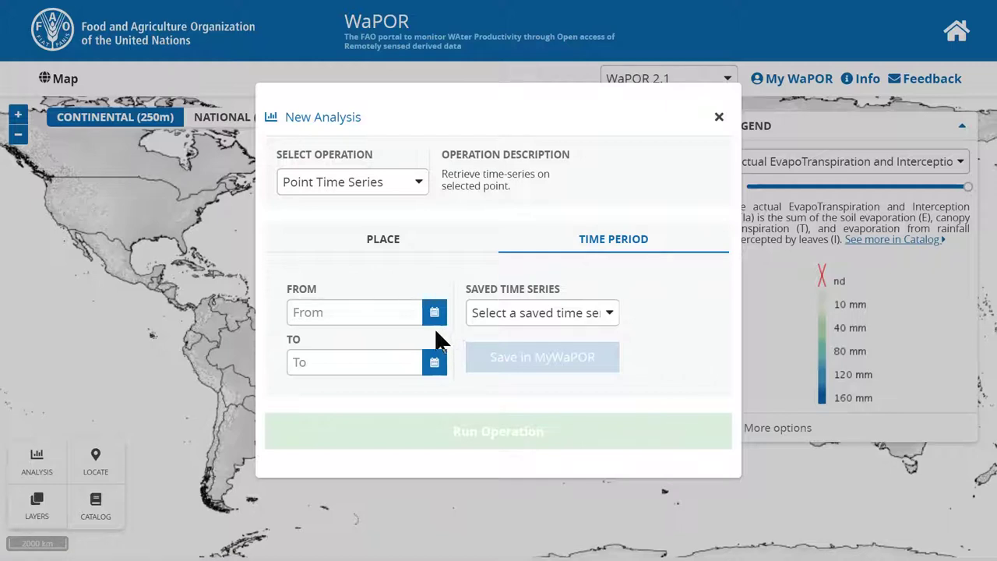
{"action": "left_click", "coordinate": [382, 308]}
{"action": "type", "text": "1/1/2009"}
{"action": "key", "text": "Tab"}
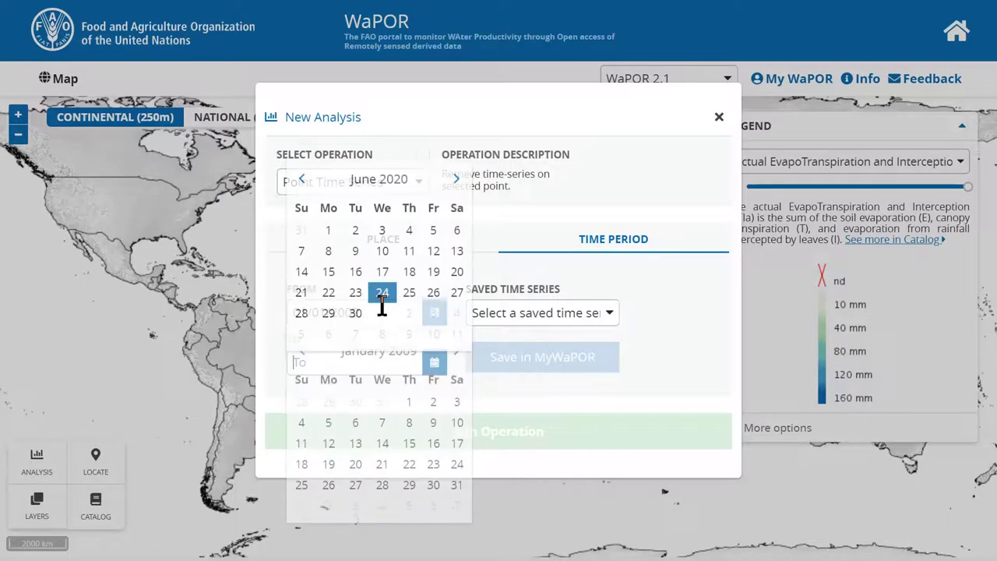
{"action": "type", "text": "31/12/2010"}
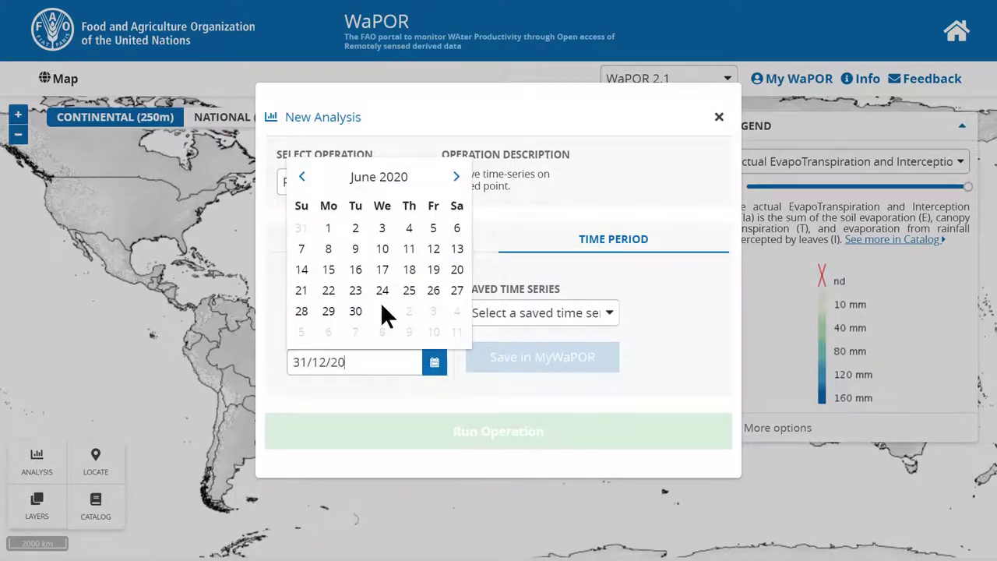
{"action": "left_click", "coordinate": [530, 384]}
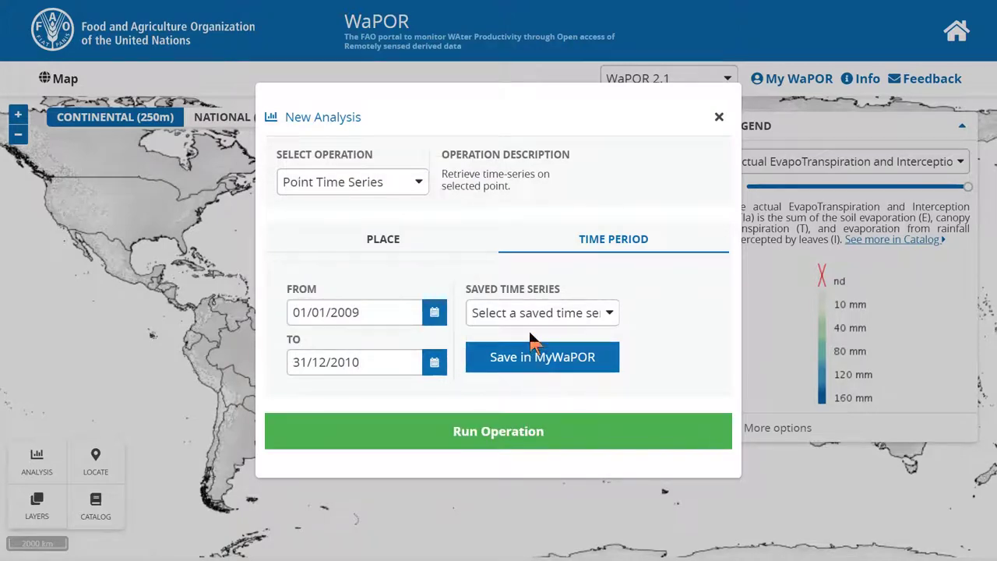
Step: Save the time period in My WaPOR as 'period' and run the point time-series analysis
{"action": "left_click", "coordinate": [523, 363]}
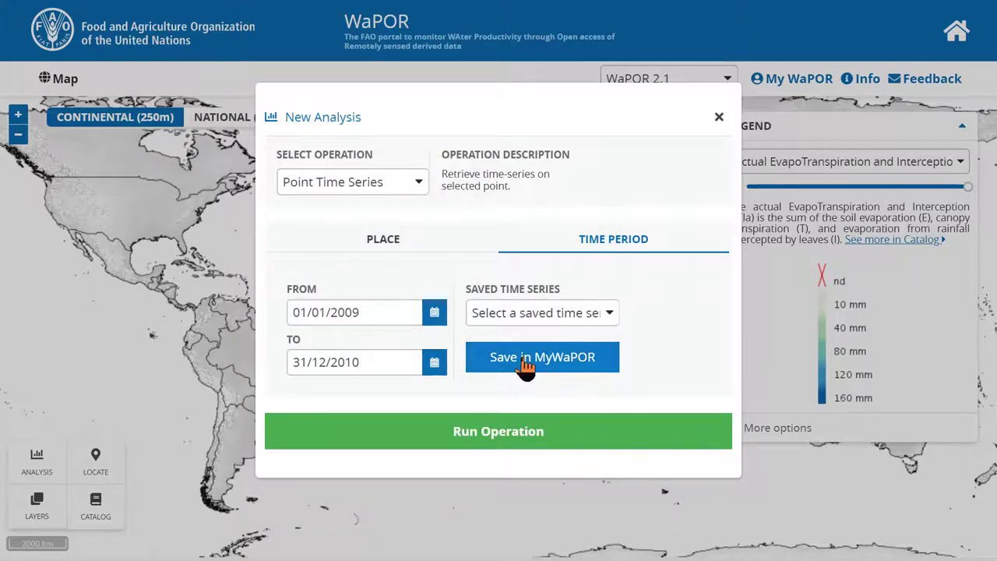
{"action": "left_click", "coordinate": [524, 314]}
{"action": "left_click", "coordinate": [525, 314]}
{"action": "left_click", "coordinate": [512, 358]}
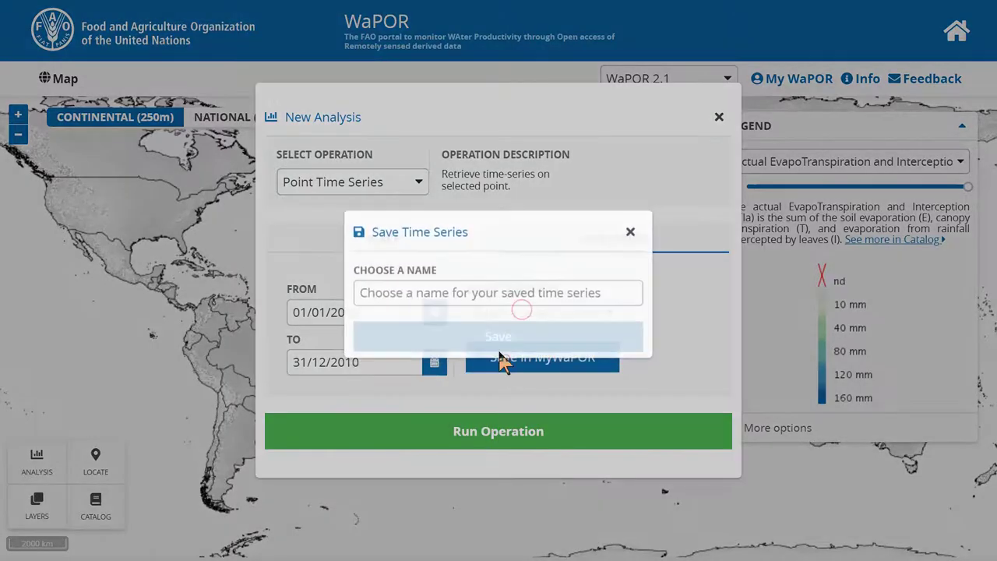
{"action": "type", "text": "period2"}
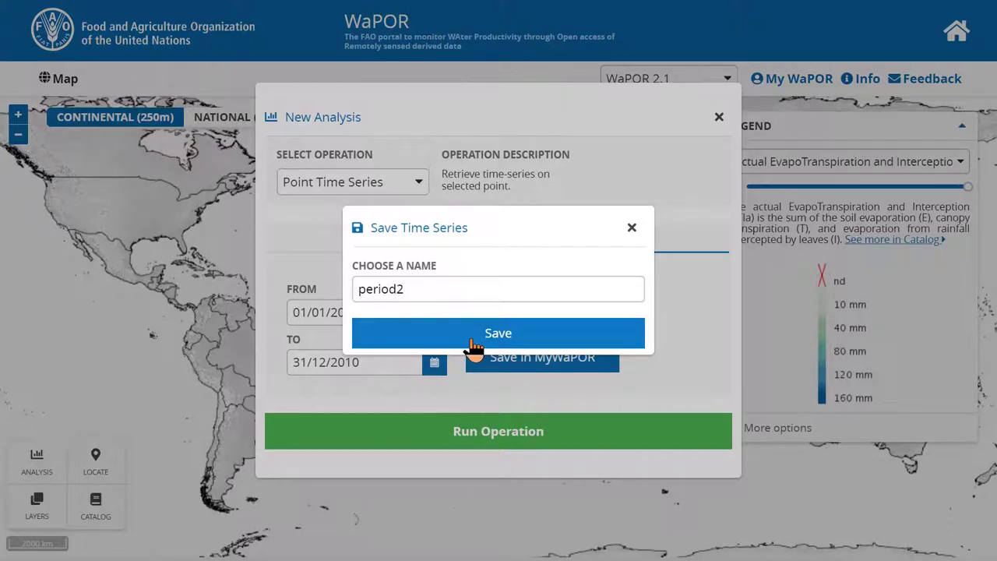
{"action": "left_click", "coordinate": [475, 343]}
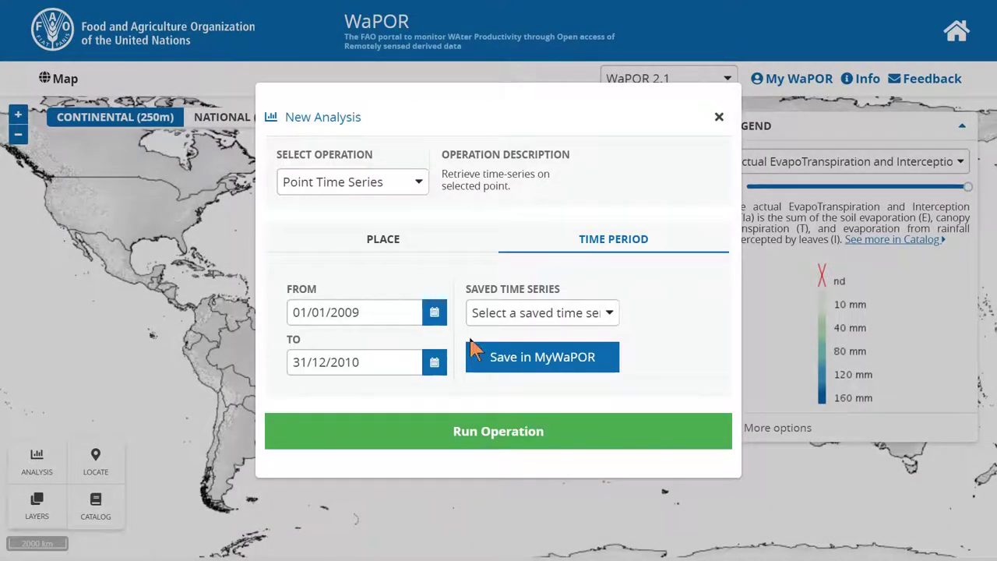
{"action": "left_click", "coordinate": [474, 438]}
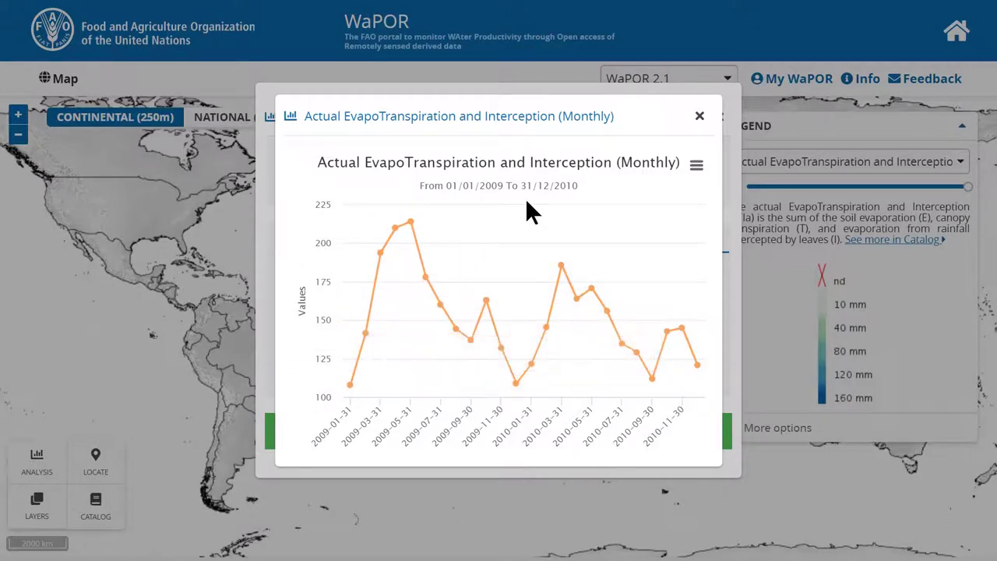
Step: Download the chart's monthly evapotranspiration values as a CSV file named data
{"action": "left_click", "coordinate": [695, 168]}
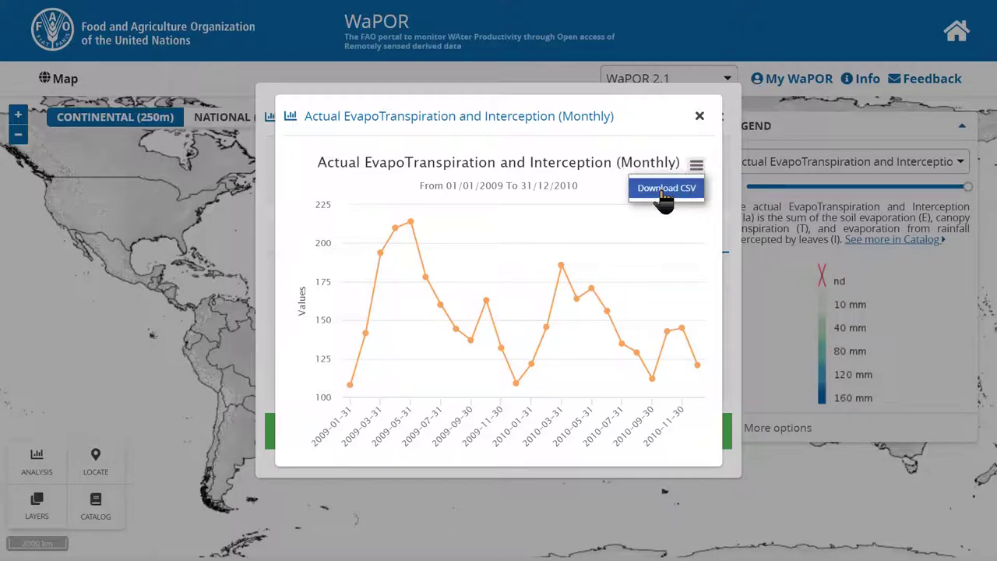
{"action": "left_click", "coordinate": [662, 191]}
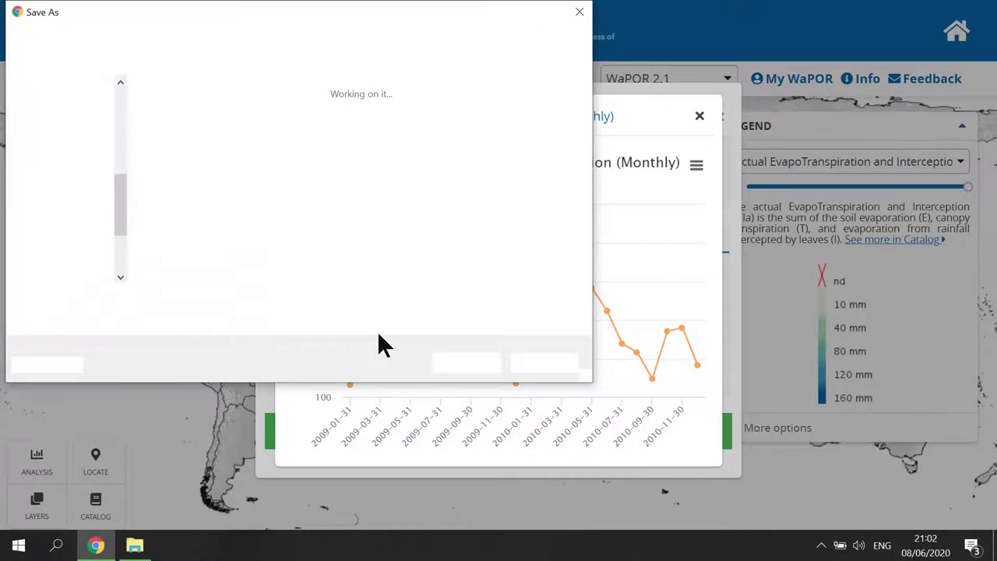
{"action": "type", "text": "data"}
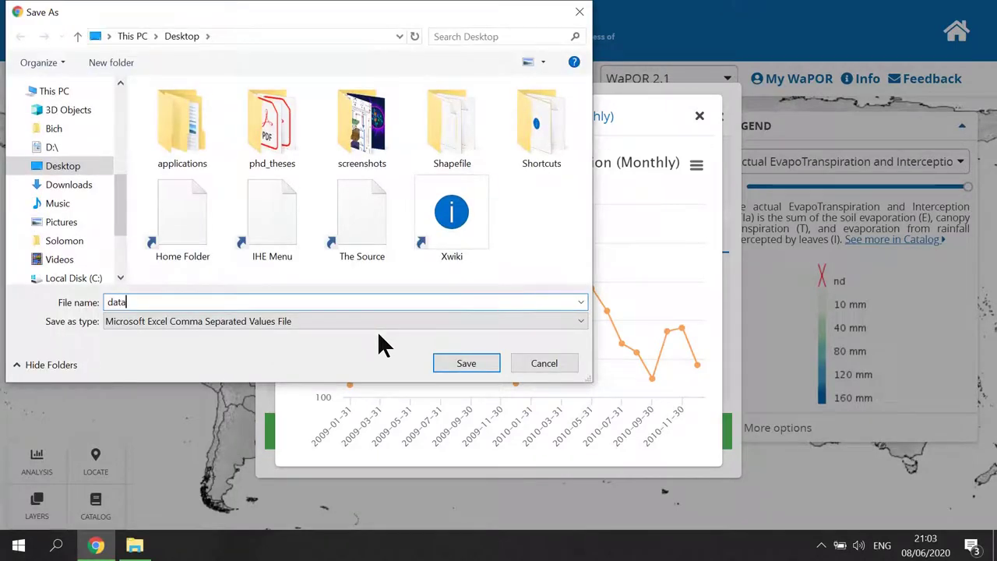
{"action": "key", "text": "Return"}
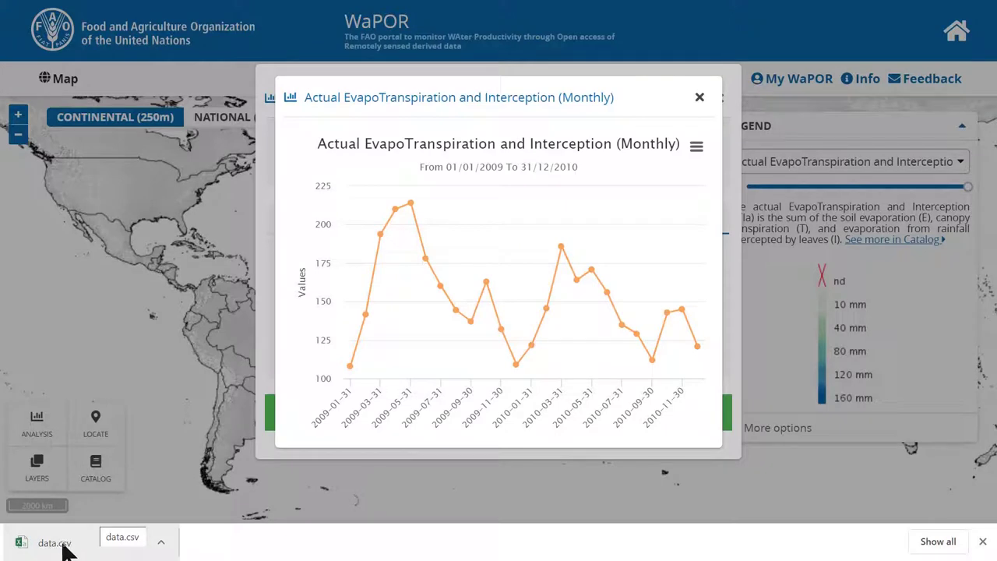
Step: Open data.csv in Excel, split column A at commas into date and value columns, and autofit it
{"action": "left_click", "coordinate": [66, 549]}
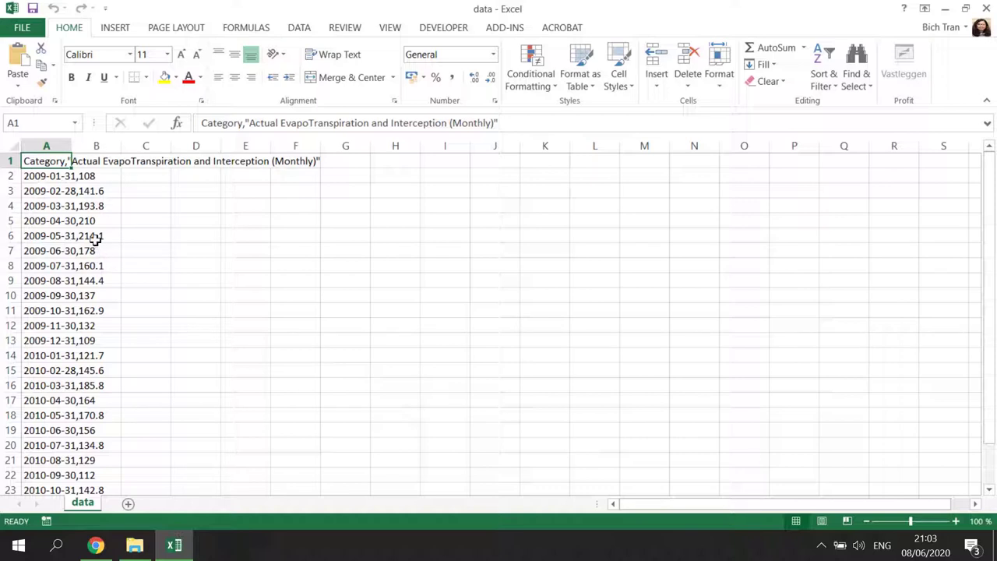
{"action": "left_click", "coordinate": [54, 145]}
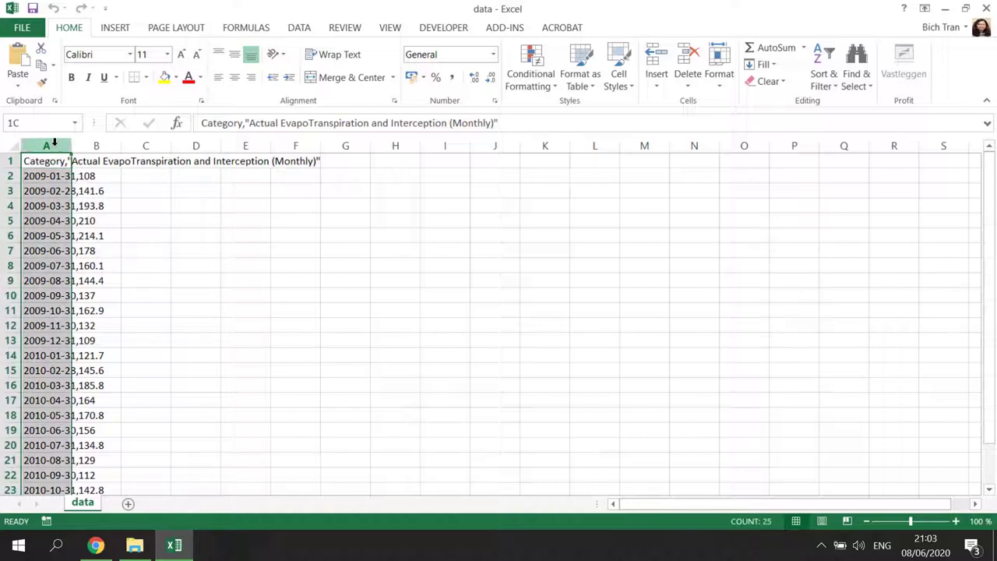
{"action": "left_click", "coordinate": [299, 29]}
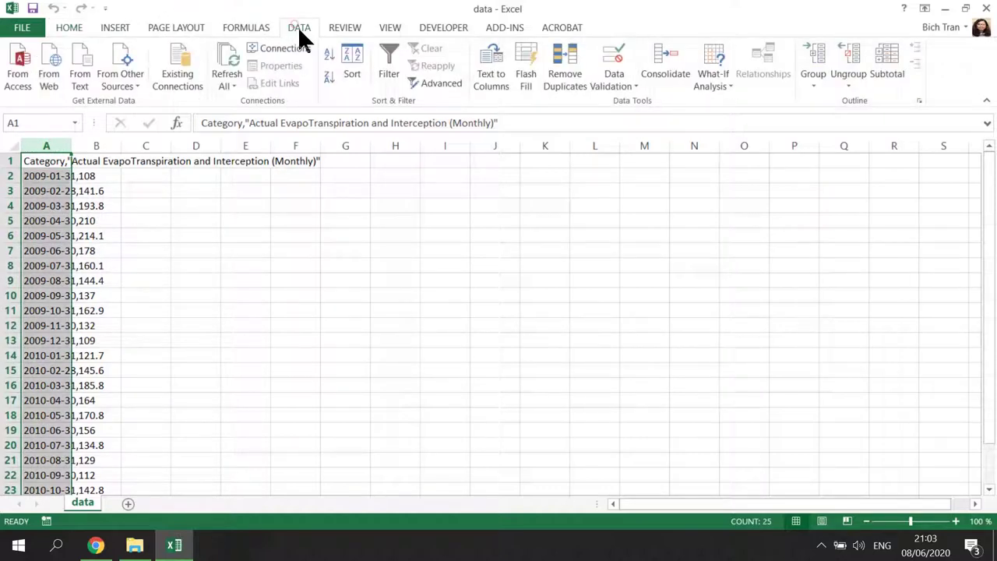
{"action": "left_click", "coordinate": [490, 71]}
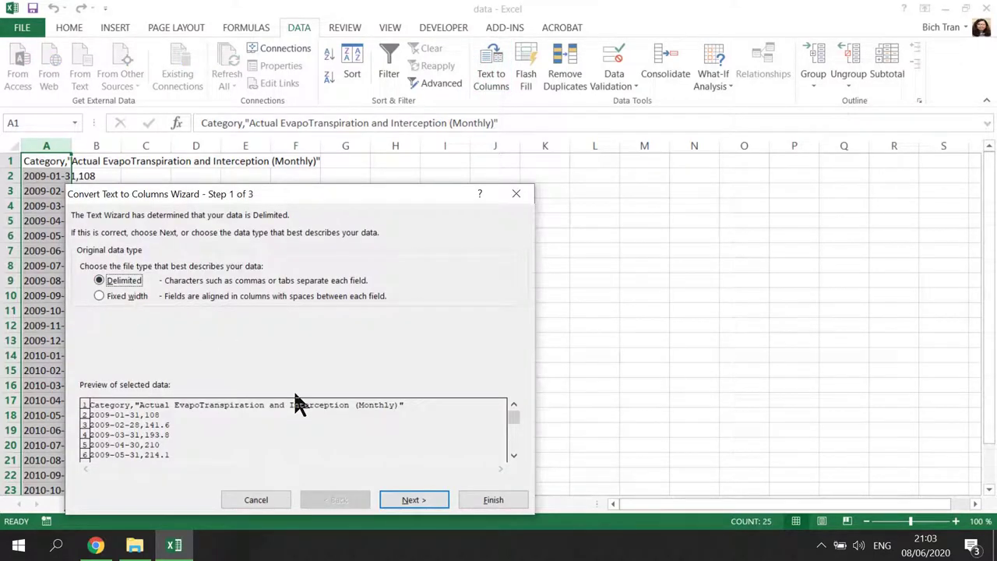
{"action": "left_click", "coordinate": [395, 504]}
{"action": "left_click", "coordinate": [86, 284]}
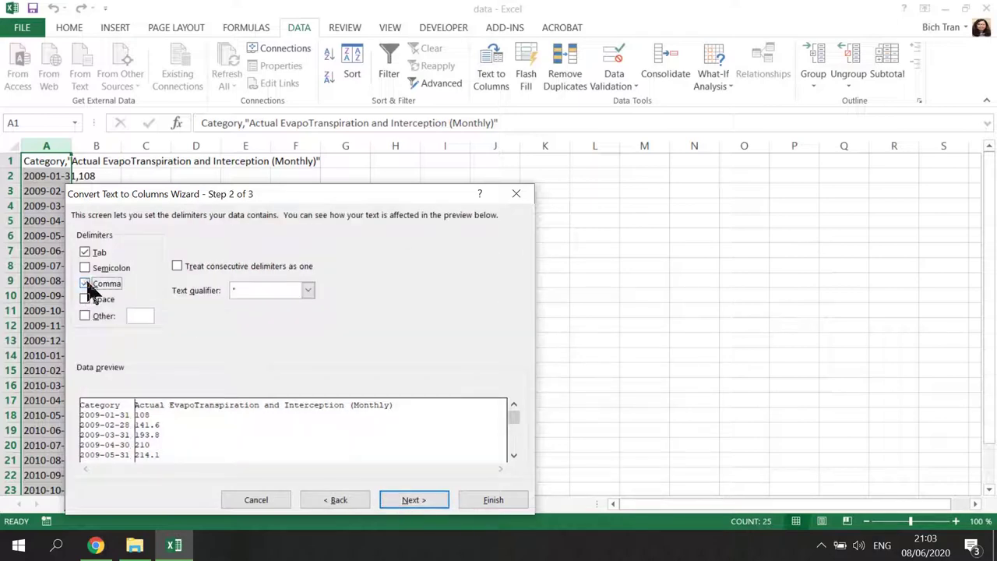
{"action": "left_click", "coordinate": [418, 499]}
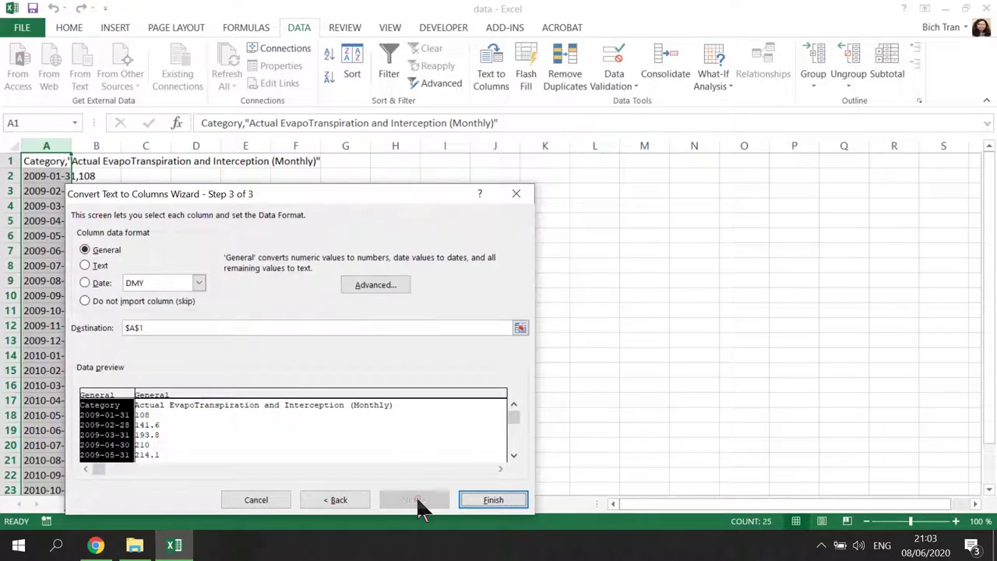
{"action": "left_click", "coordinate": [492, 500]}
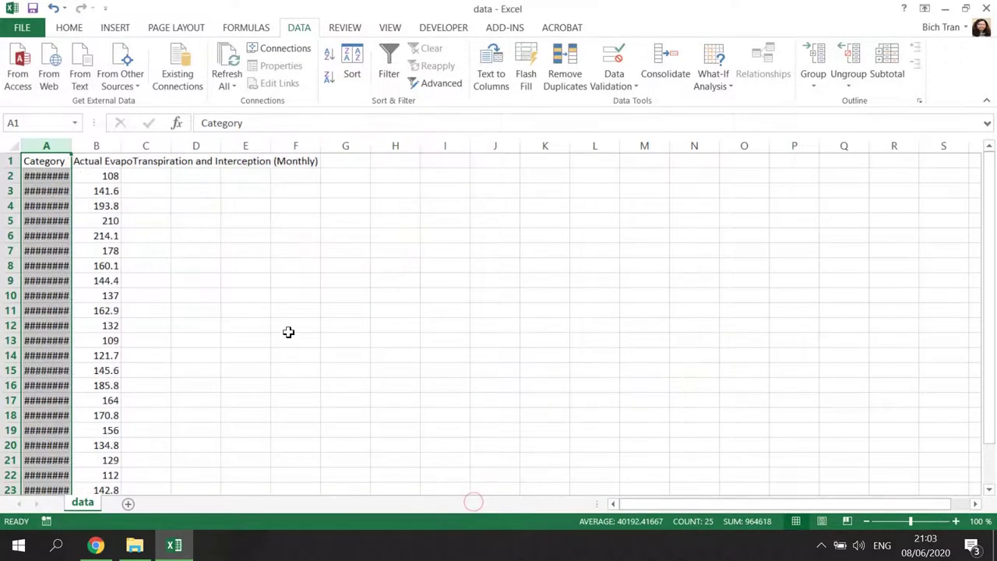
{"action": "double_click", "coordinate": [71, 147]}
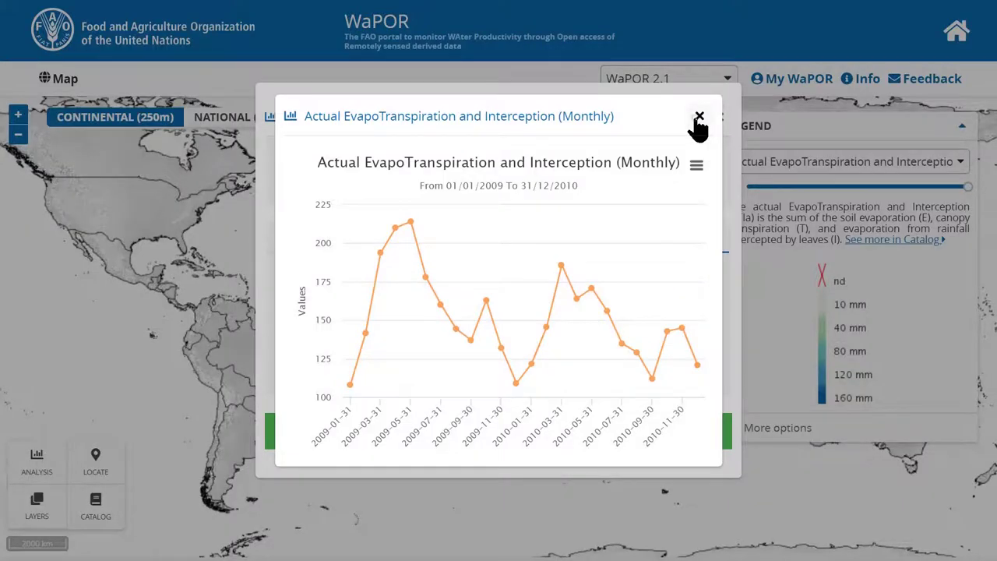
Step: Close the chart and analysis dialogs, then search for Bekaa to show its 14.6 mm value
{"action": "left_click", "coordinate": [699, 116]}
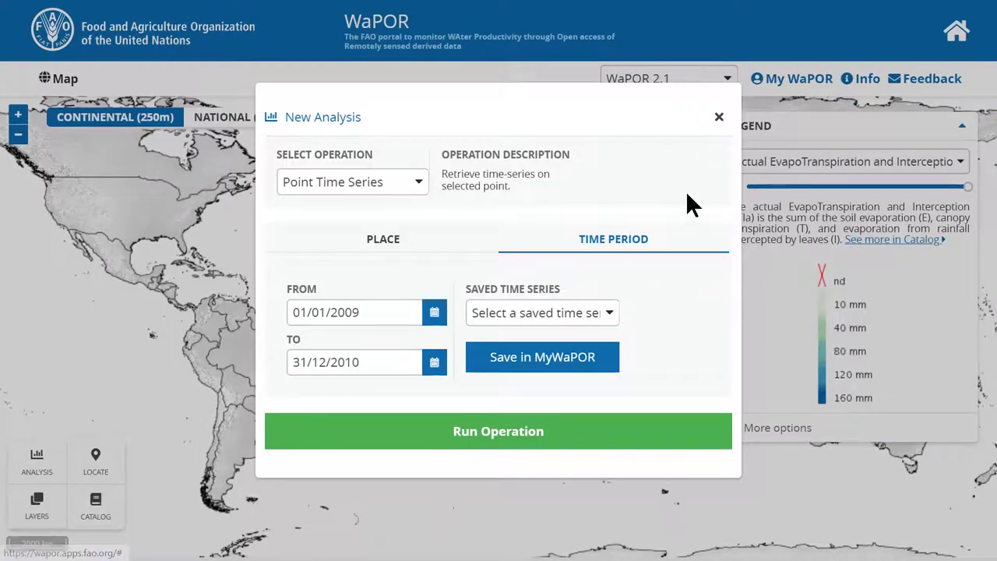
{"action": "left_click", "coordinate": [719, 117]}
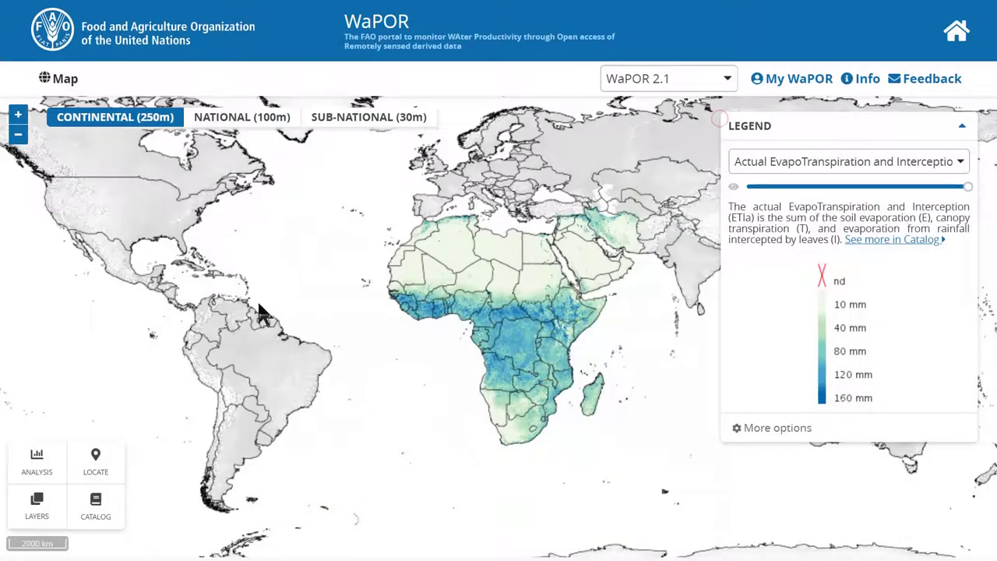
{"action": "left_click", "coordinate": [108, 477]}
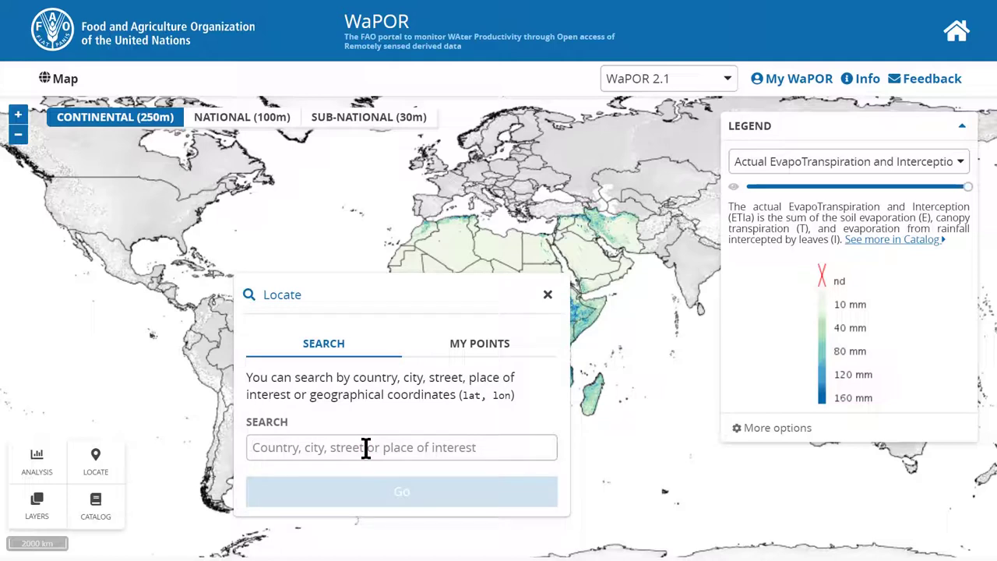
{"action": "left_click", "coordinate": [366, 447]}
{"action": "type", "text": "bekaa"}
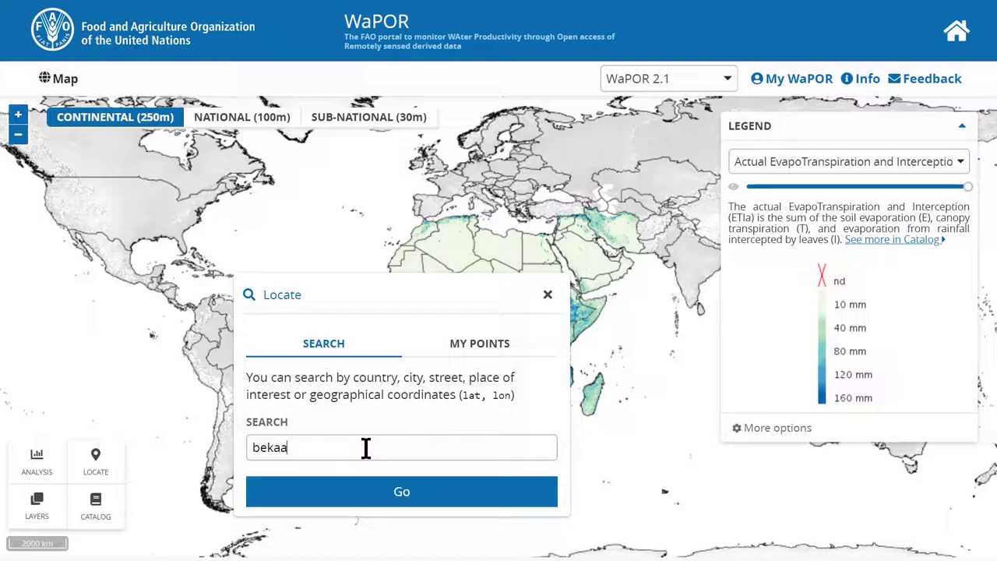
{"action": "left_click", "coordinate": [357, 489]}
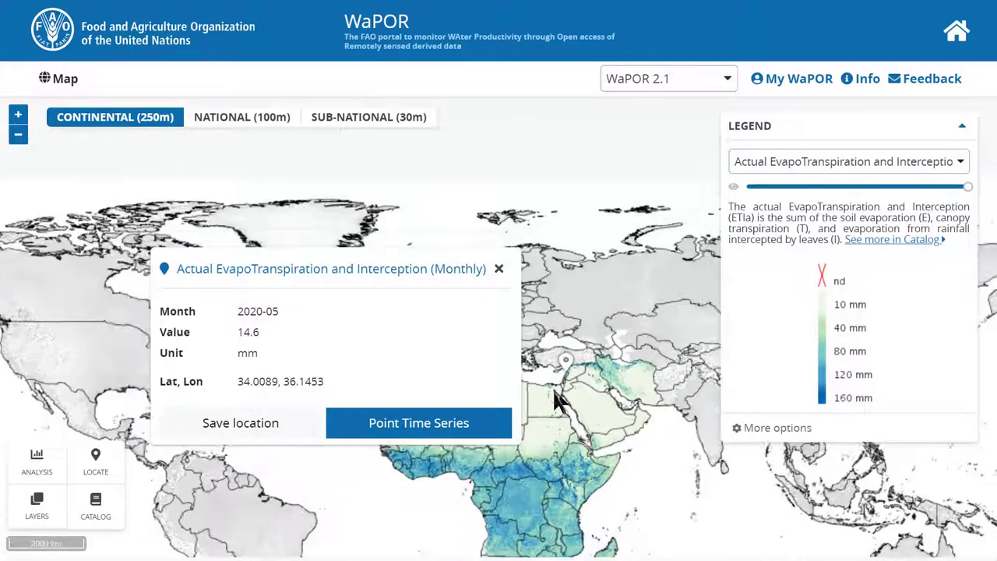
Step: Pick a Bekaa Valley point reading 69 mm at 33.7129, 35.8115 and start a Point Time Series
{"action": "scroll", "coordinate": [561, 366], "scroll_direction": "up", "scroll_amount": 1}
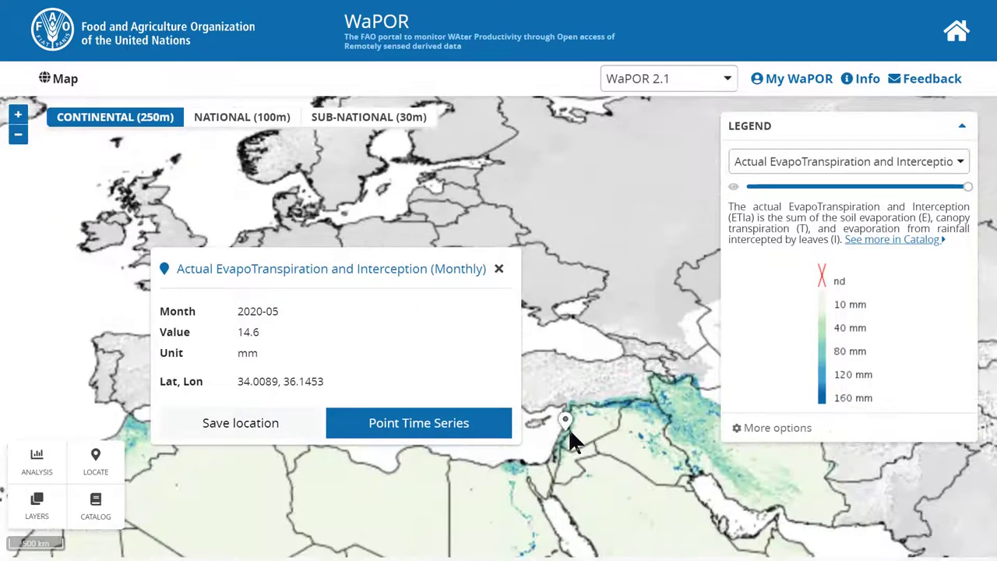
{"action": "scroll", "coordinate": [567, 428], "scroll_direction": "up", "scroll_amount": 1}
{"action": "scroll", "coordinate": [566, 430], "scroll_direction": "up", "scroll_amount": 1}
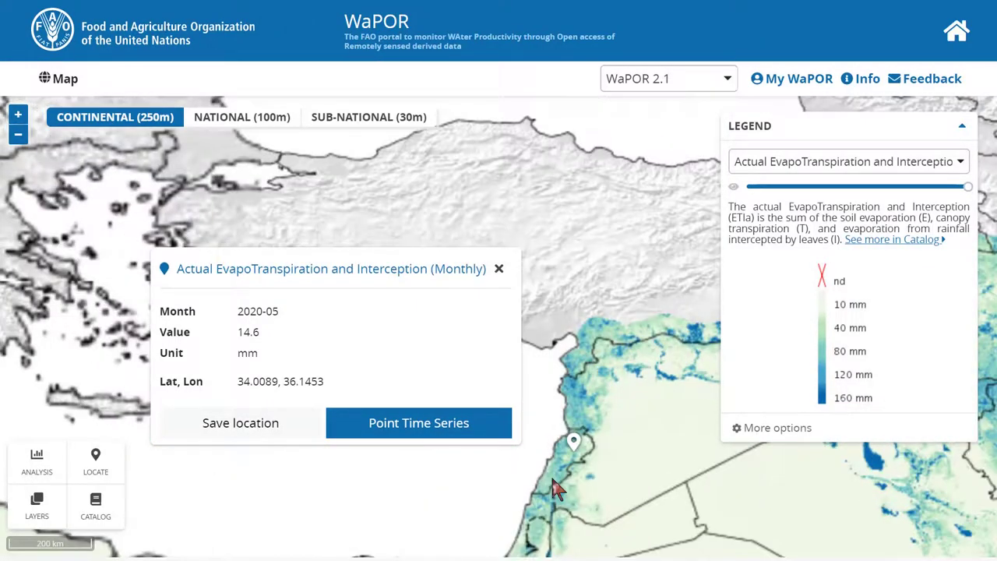
{"action": "scroll", "coordinate": [580, 440], "scroll_direction": "up", "scroll_amount": 2}
{"action": "left_click_drag", "start_coordinate": [580, 448], "coordinate": [613, 296]}
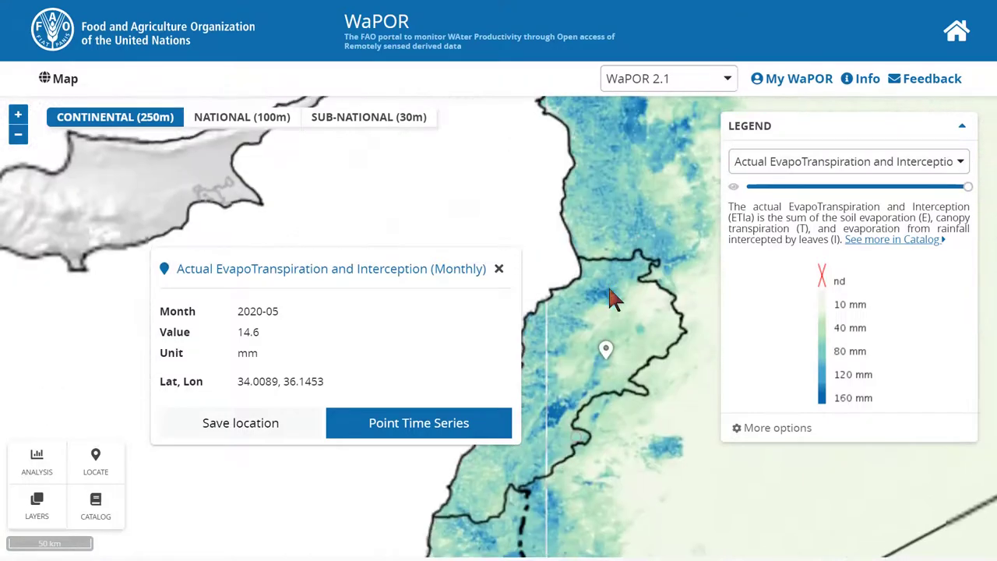
{"action": "mouse_move", "coordinate": [558, 421]}
{"action": "left_mouse_down"}
{"action": "mouse_move", "coordinate": [601, 389]}
{"action": "mouse_move", "coordinate": [586, 405]}
{"action": "left_mouse_up"}
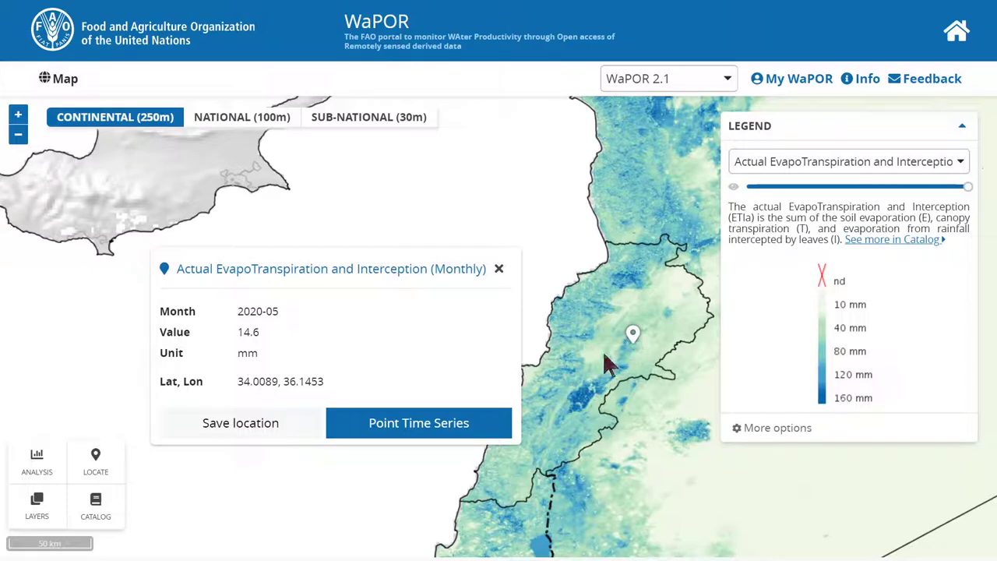
{"action": "left_click", "coordinate": [578, 400]}
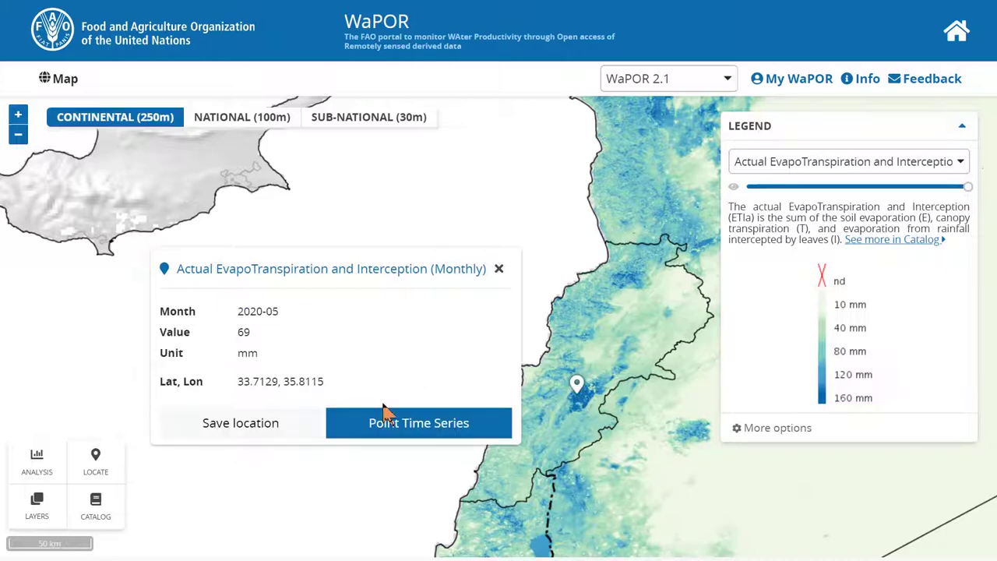
{"action": "left_click", "coordinate": [376, 431]}
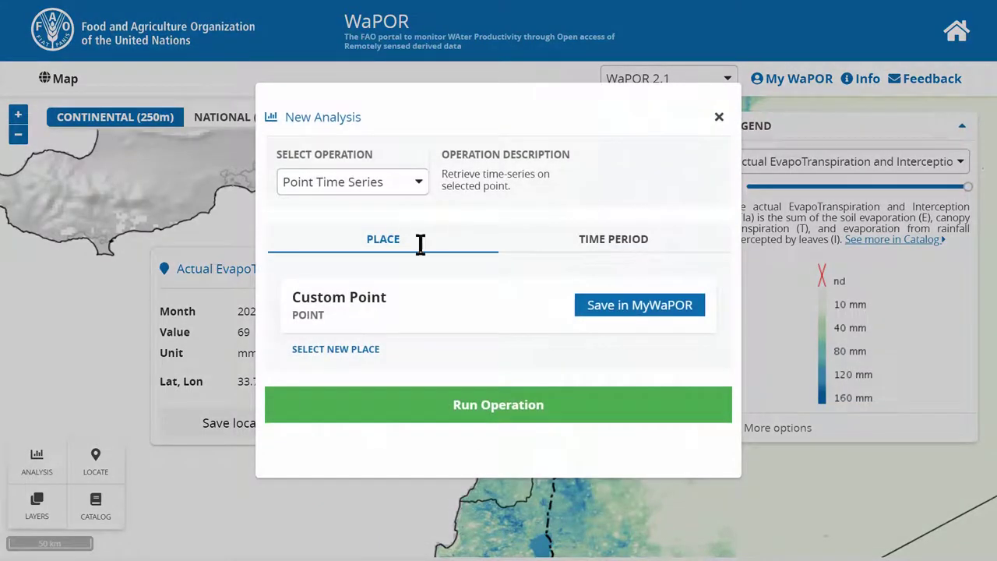
Step: Check the analysis time period, adjust the layer opacity, and keep the ETIa layer selected in the legend
{"action": "left_click", "coordinate": [575, 248]}
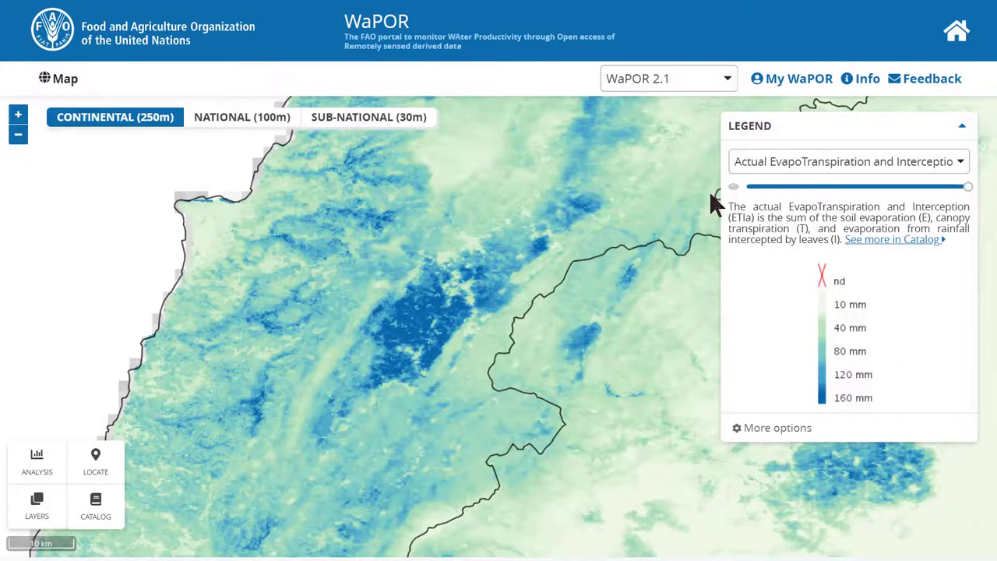
{"action": "mouse_move", "coordinate": [754, 183]}
{"action": "left_mouse_down"}
{"action": "mouse_move", "coordinate": [768, 179]}
{"action": "mouse_move", "coordinate": [749, 180]}
{"action": "mouse_move", "coordinate": [758, 176]}
{"action": "left_mouse_up"}
{"action": "left_click", "coordinate": [757, 165]}
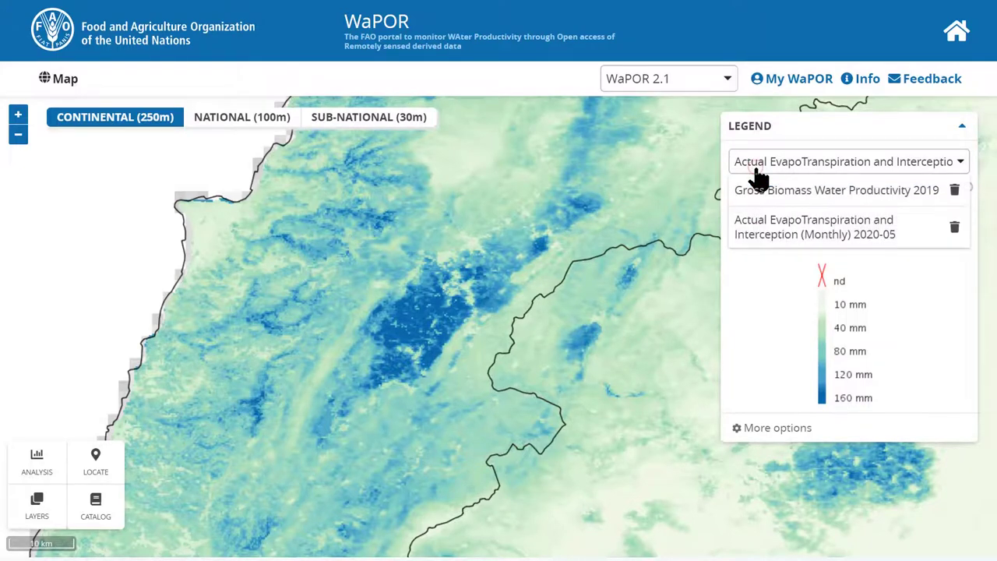
{"action": "left_click", "coordinate": [771, 244]}
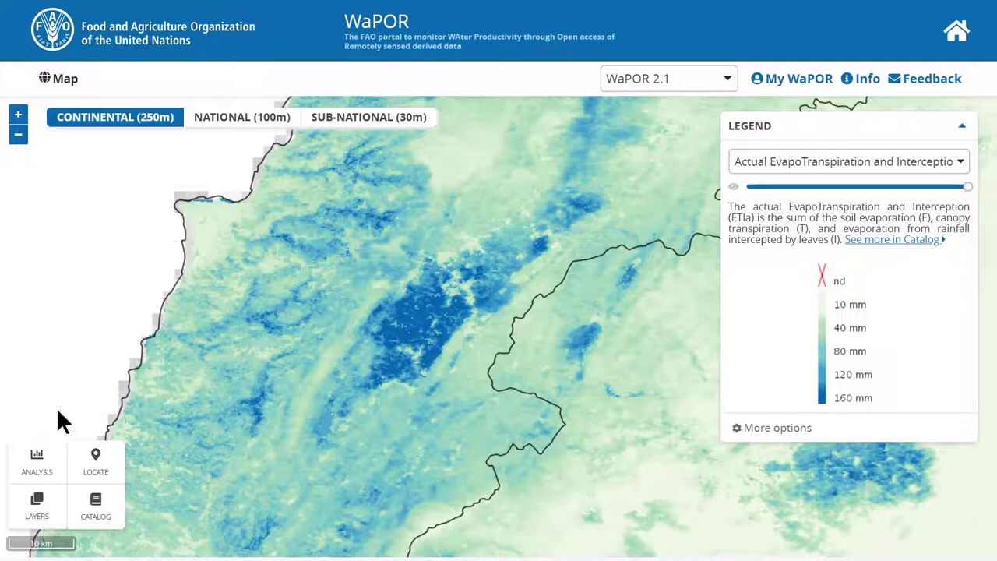
Step: Choose Area Time Series as the operation and enter drawing mode for a new area
{"action": "left_click", "coordinate": [35, 459]}
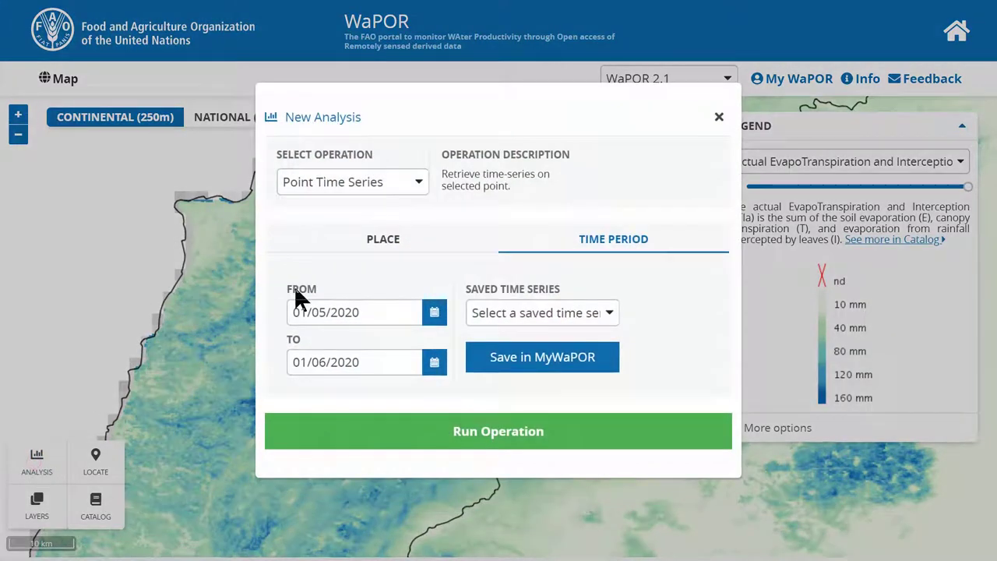
{"action": "left_click", "coordinate": [352, 182]}
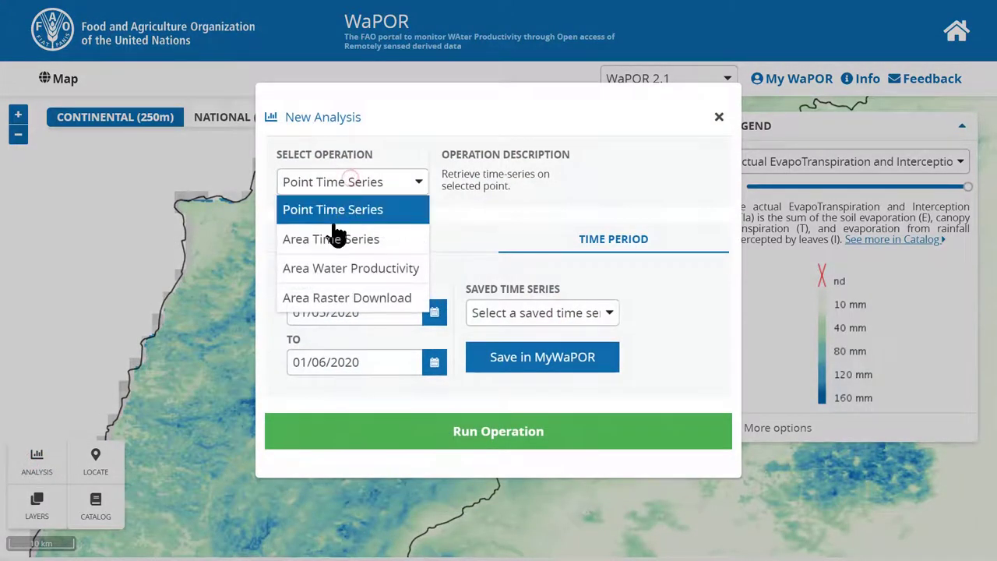
{"action": "left_click", "coordinate": [334, 242]}
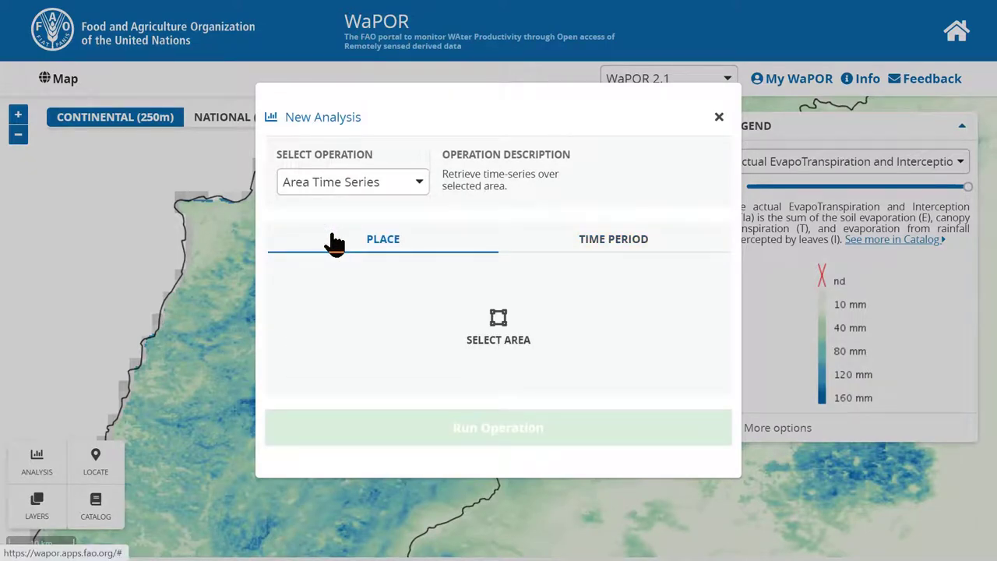
{"action": "left_click", "coordinate": [539, 343]}
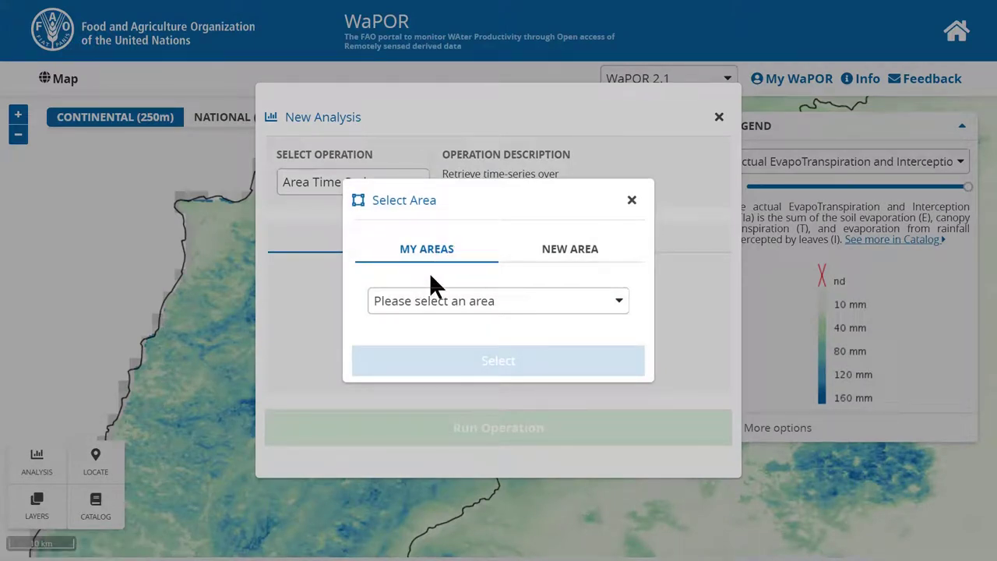
{"action": "left_click", "coordinate": [435, 312]}
{"action": "left_click", "coordinate": [550, 252]}
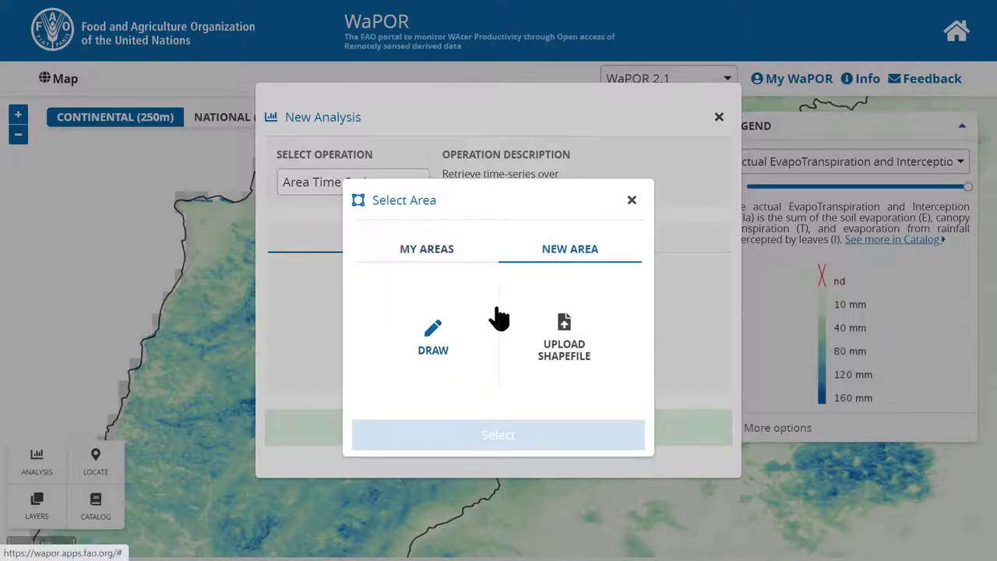
{"action": "left_click", "coordinate": [434, 356]}
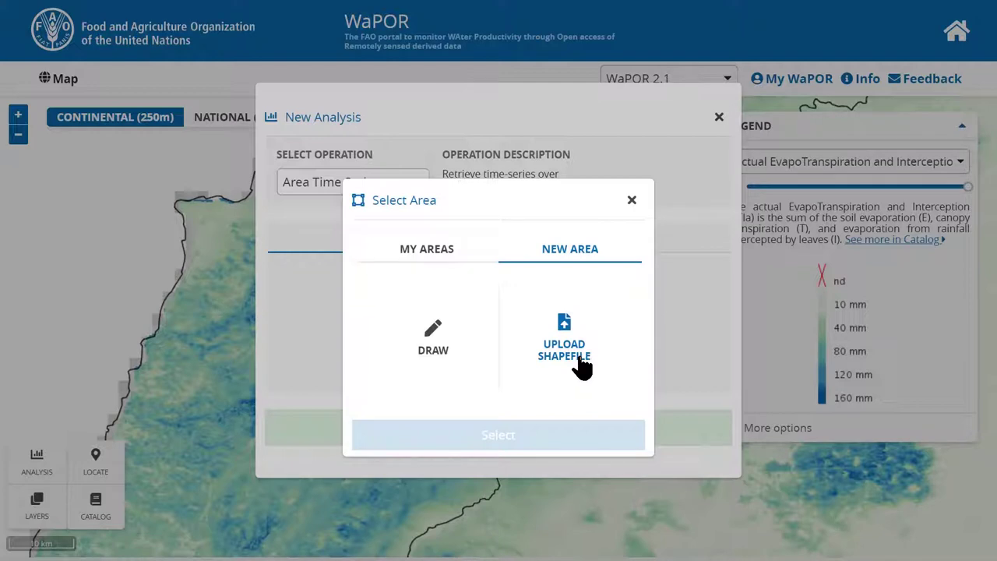
{"action": "left_click", "coordinate": [439, 331]}
{"action": "left_click", "coordinate": [441, 337]}
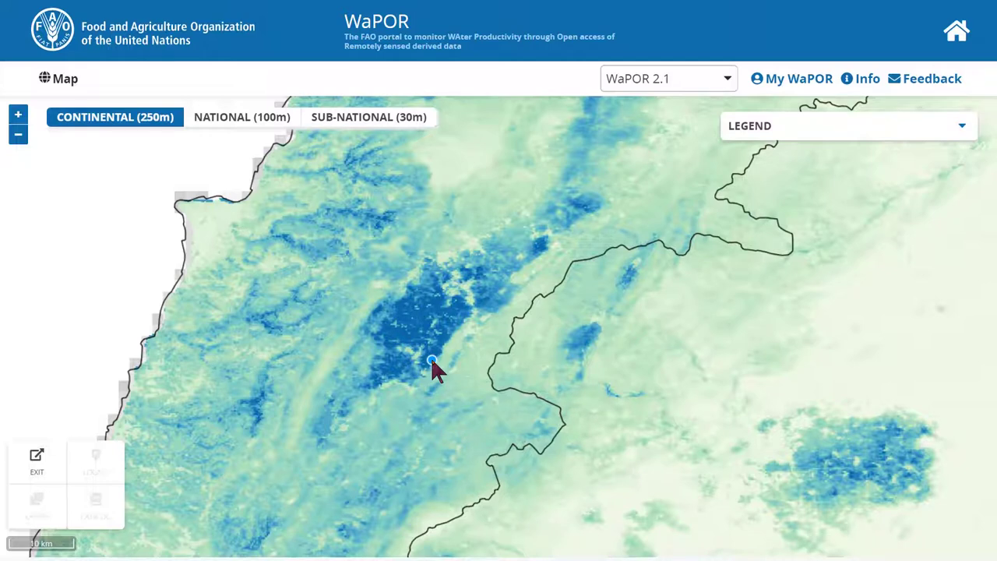
Step: Draw a four-corner polygon on the map and close it
{"action": "left_click", "coordinate": [432, 360]}
{"action": "left_click", "coordinate": [470, 312]}
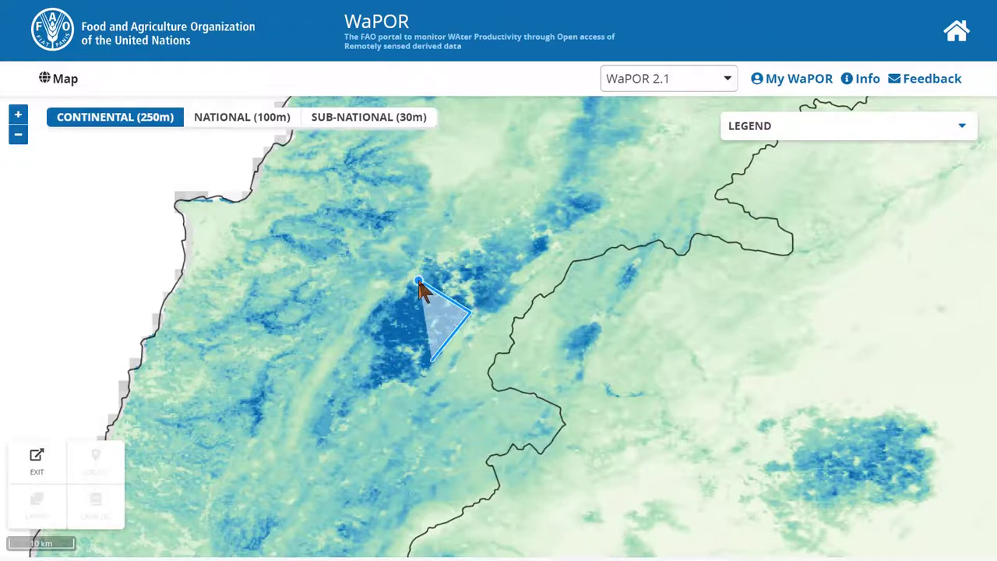
{"action": "left_click", "coordinate": [418, 279]}
{"action": "left_click", "coordinate": [384, 325]}
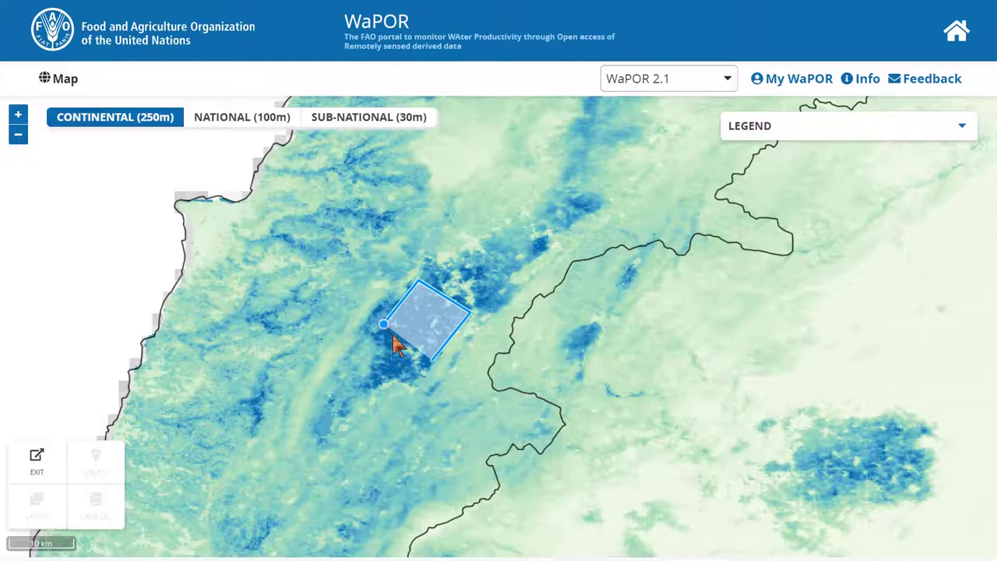
{"action": "left_click", "coordinate": [432, 360]}
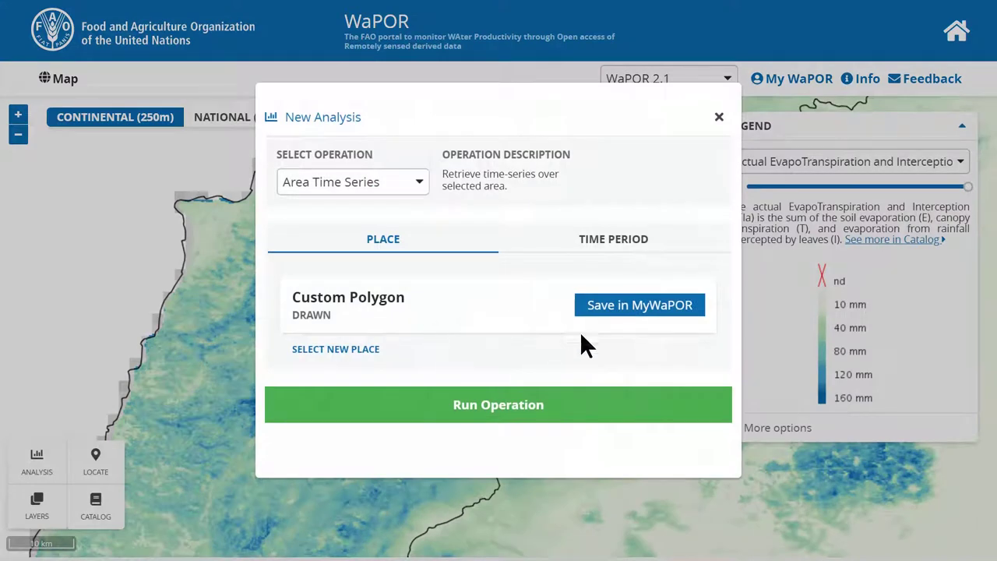
Step: Save the drawn polygon in MyWaPOR as the place 'drawn1'
{"action": "left_click", "coordinate": [599, 307]}
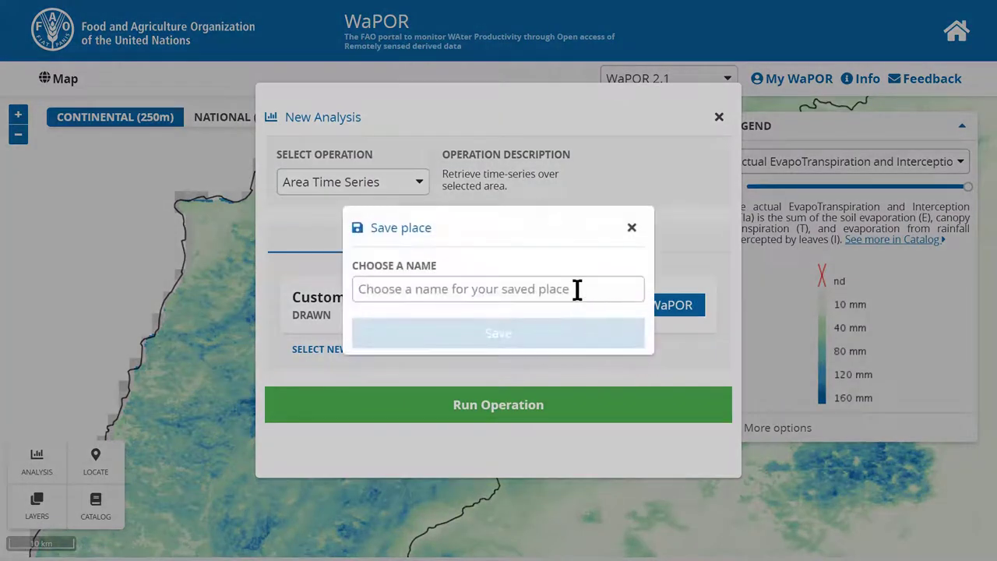
{"action": "left_click", "coordinate": [577, 289]}
{"action": "type", "text": "drawn"}
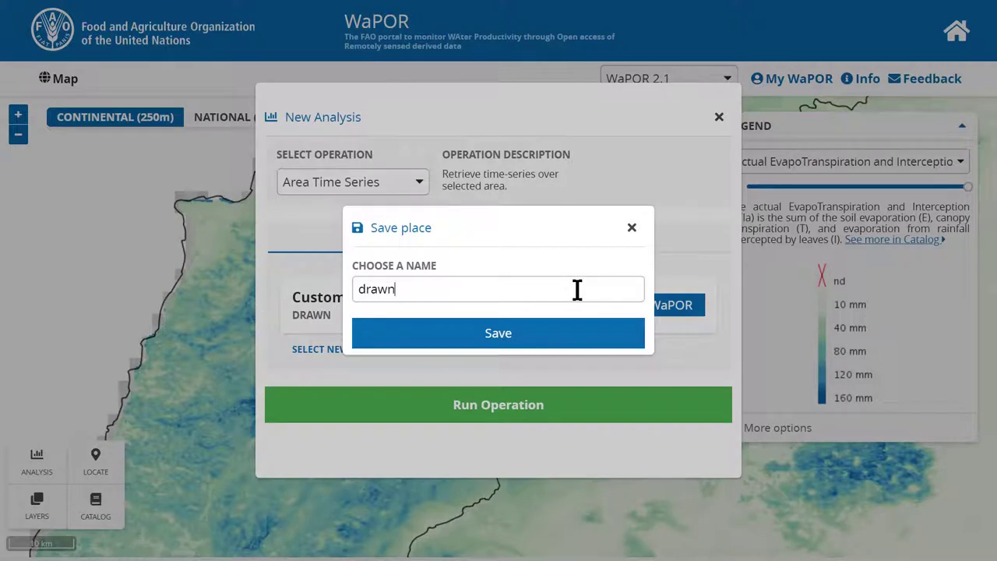
{"action": "type", "text": "1"}
{"action": "left_click", "coordinate": [475, 337]}
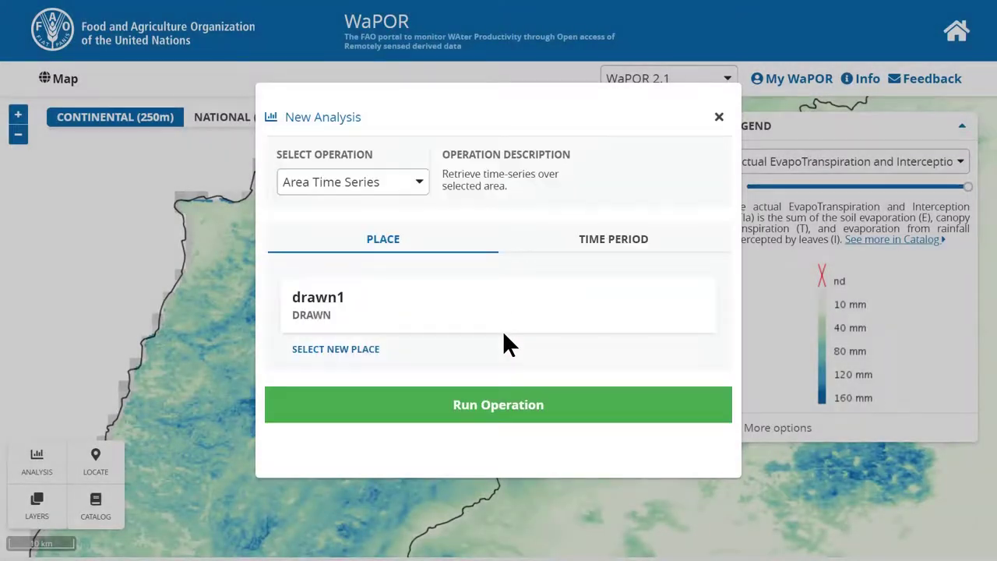
Step: Replace the current place with a new area defined by an uploaded shapefile, then bring up the Shapefile folder
{"action": "left_click", "coordinate": [360, 351]}
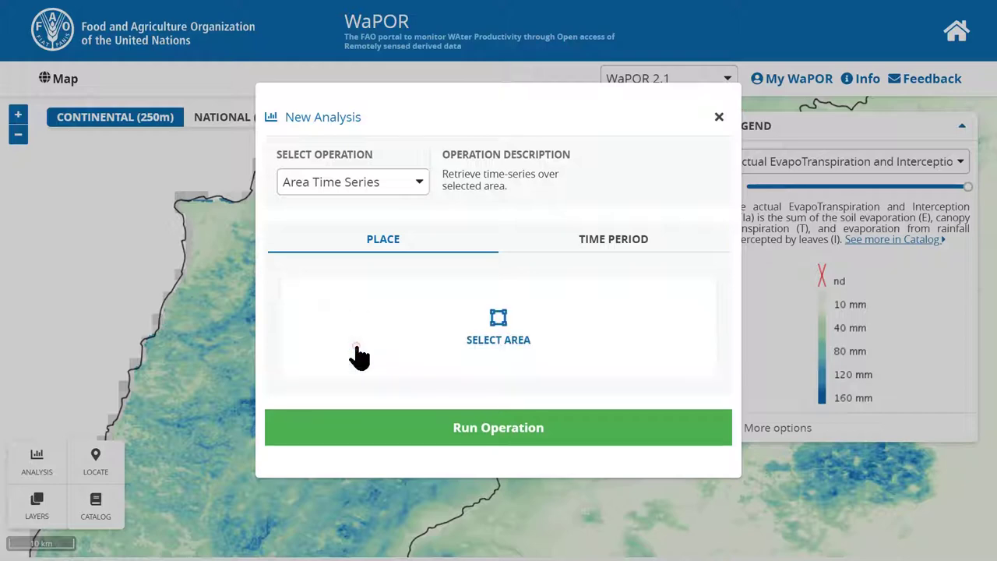
{"action": "left_click", "coordinate": [487, 343]}
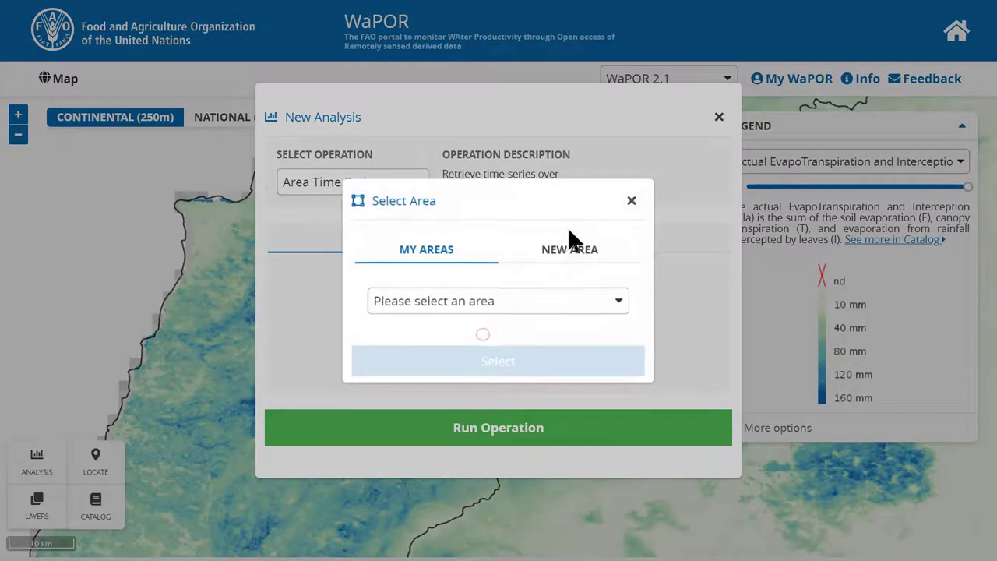
{"action": "left_click", "coordinate": [569, 255]}
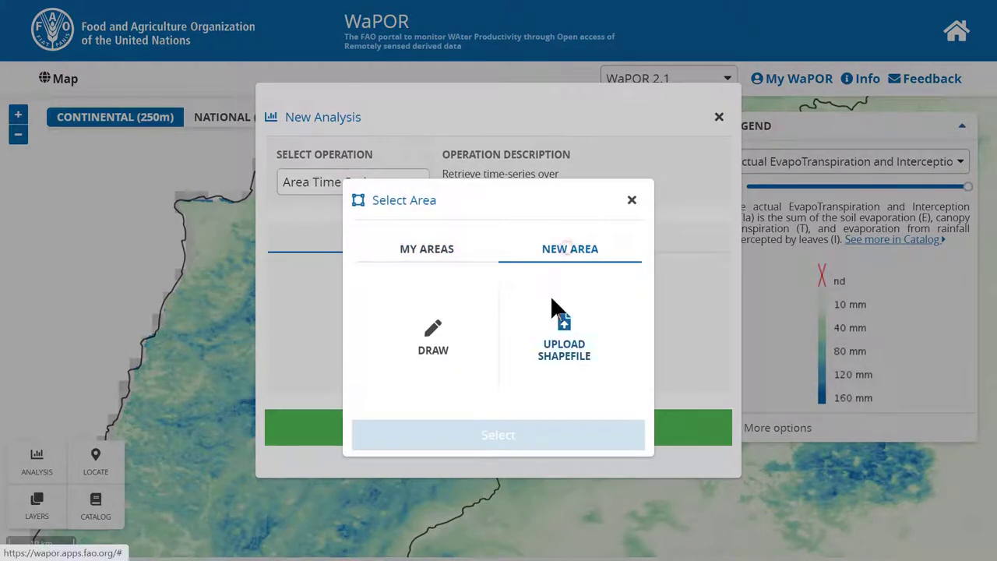
{"action": "left_click", "coordinate": [564, 343]}
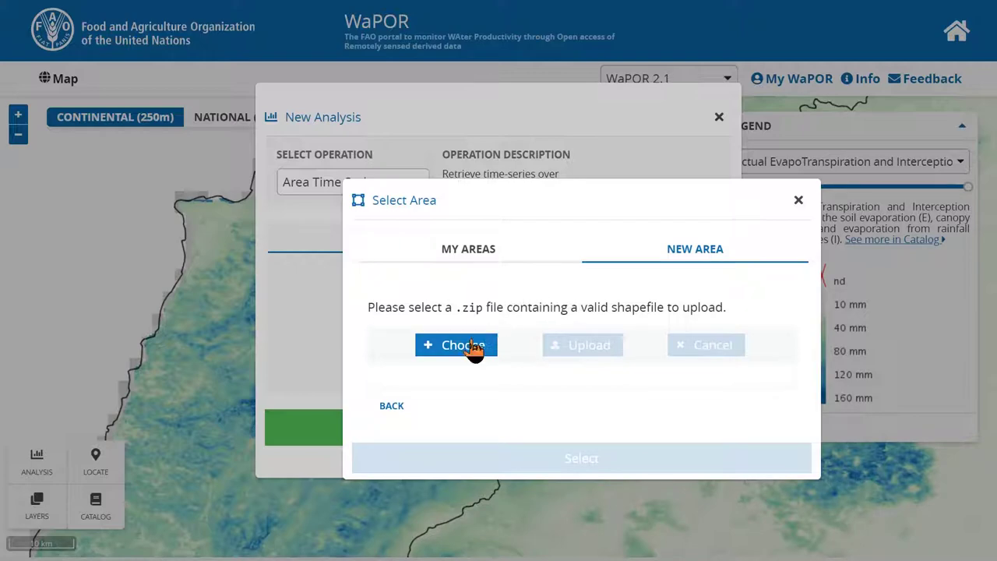
{"action": "key", "text": "alt+Tab"}
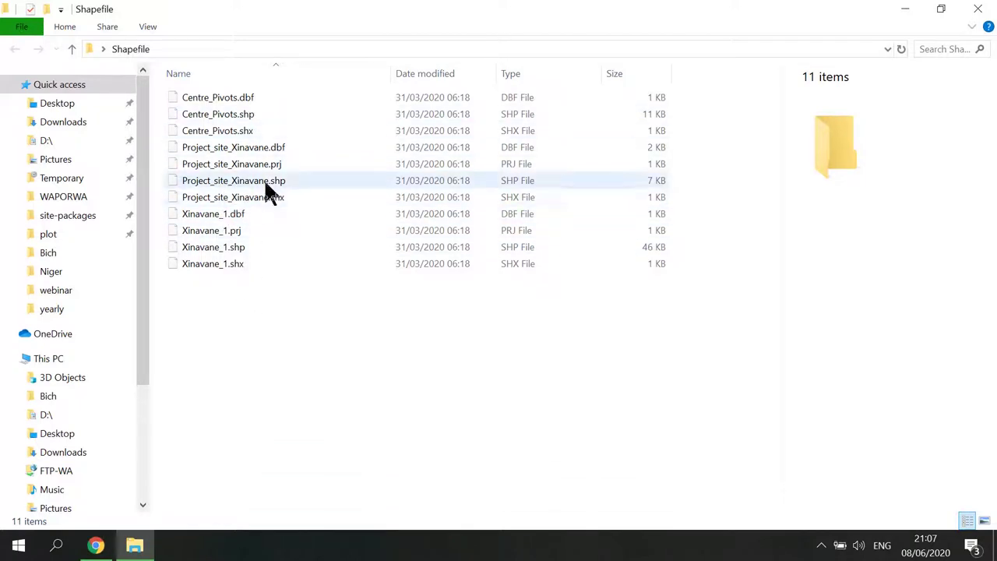
Step: Compress the four Xinavane_1 shapefile files into a zip archive named Xinavane_1
{"action": "left_click", "coordinate": [243, 212]}
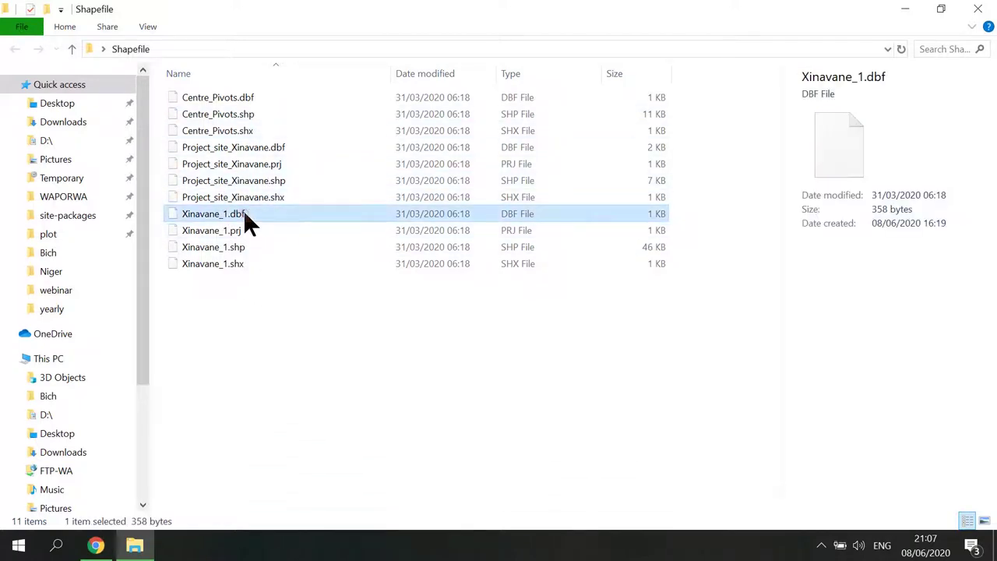
{"action": "left_click", "coordinate": [232, 264], "text": "shift"}
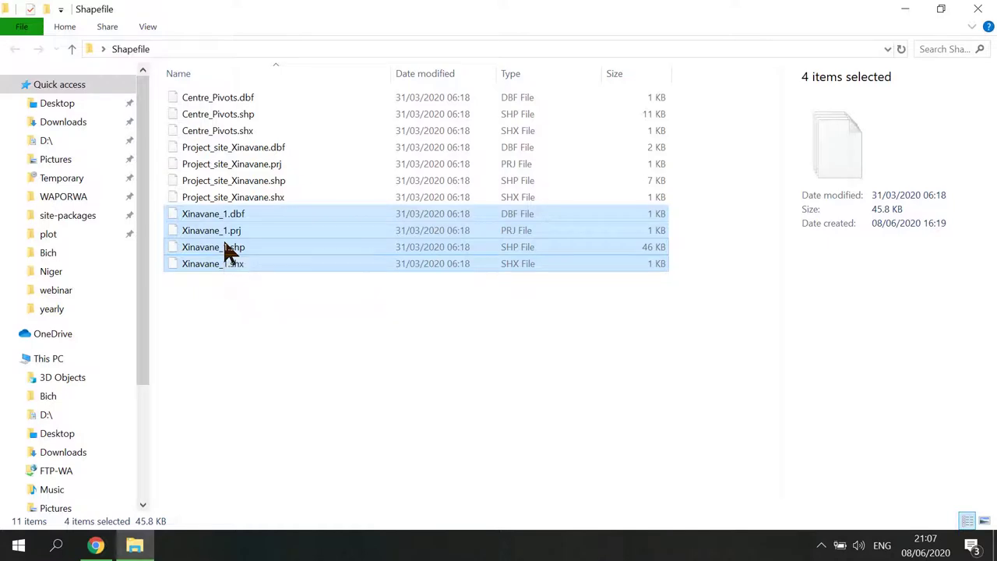
{"action": "right_click", "coordinate": [224, 243]}
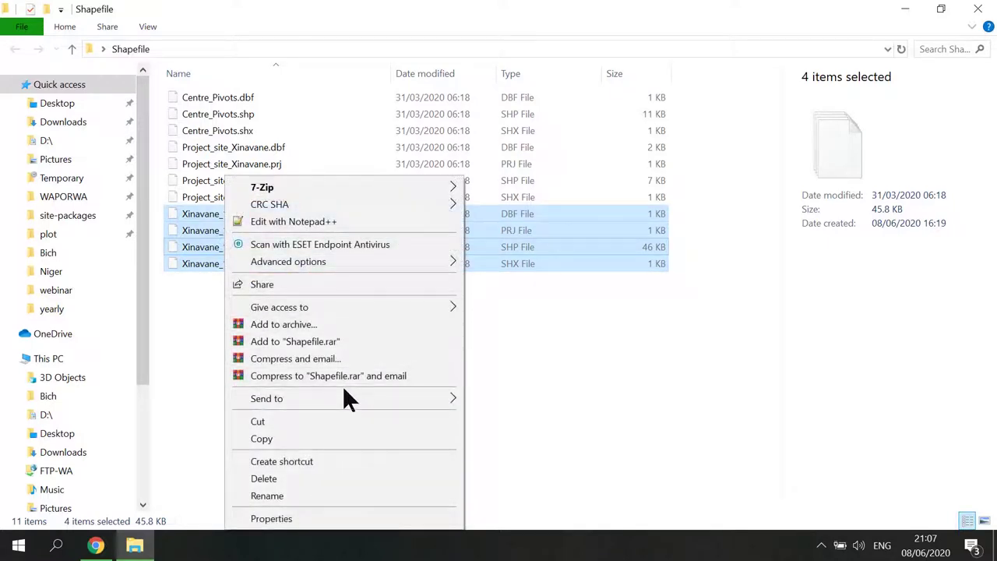
{"action": "mouse_move", "coordinate": [343, 395]}
{"action": "left_click", "coordinate": [551, 262]}
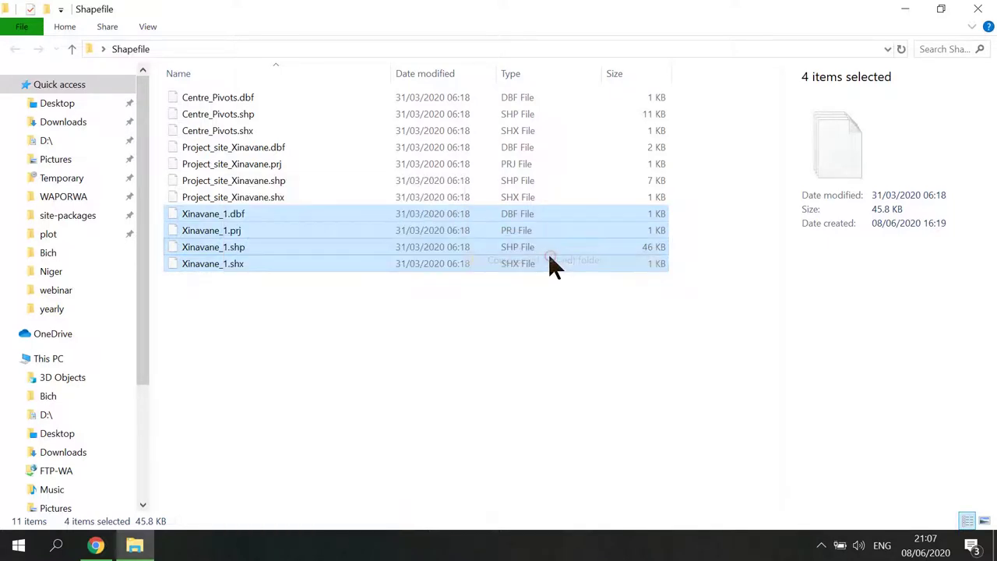
{"action": "key", "text": "Return"}
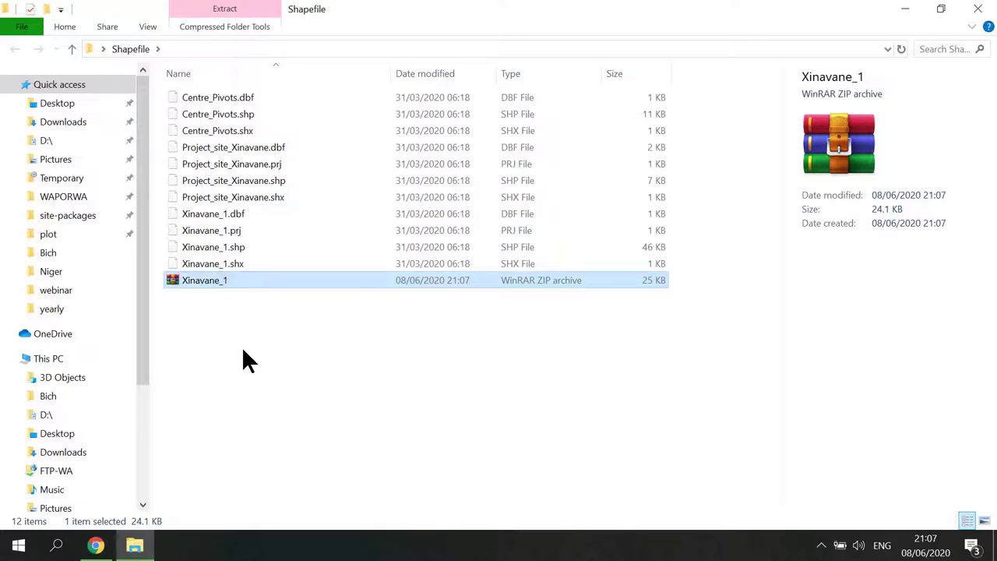
{"action": "key", "text": "alt+Tab"}
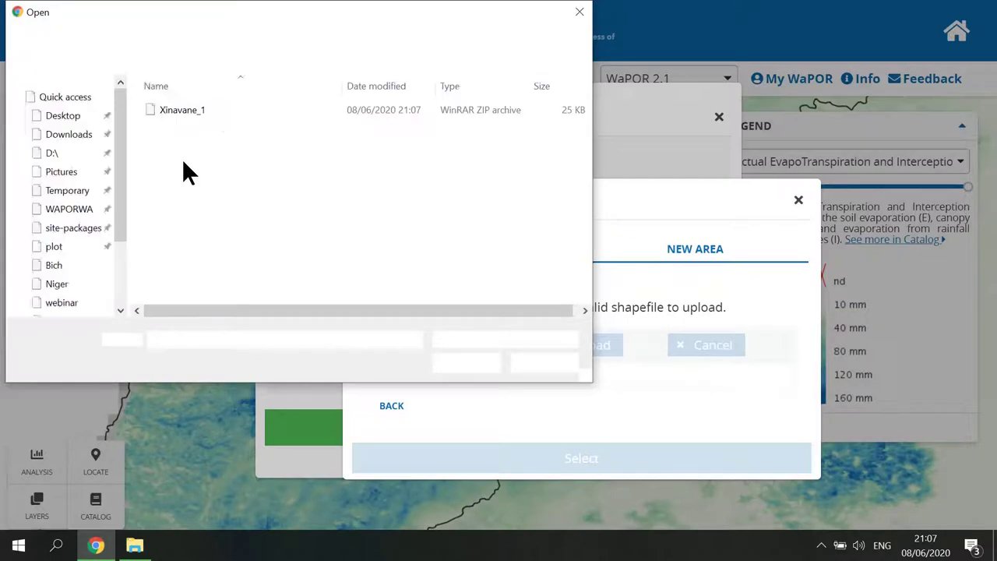
Step: Upload Xinavane_1.zip and confirm its field polygon geometry as the analysis place
{"action": "double_click", "coordinate": [180, 102]}
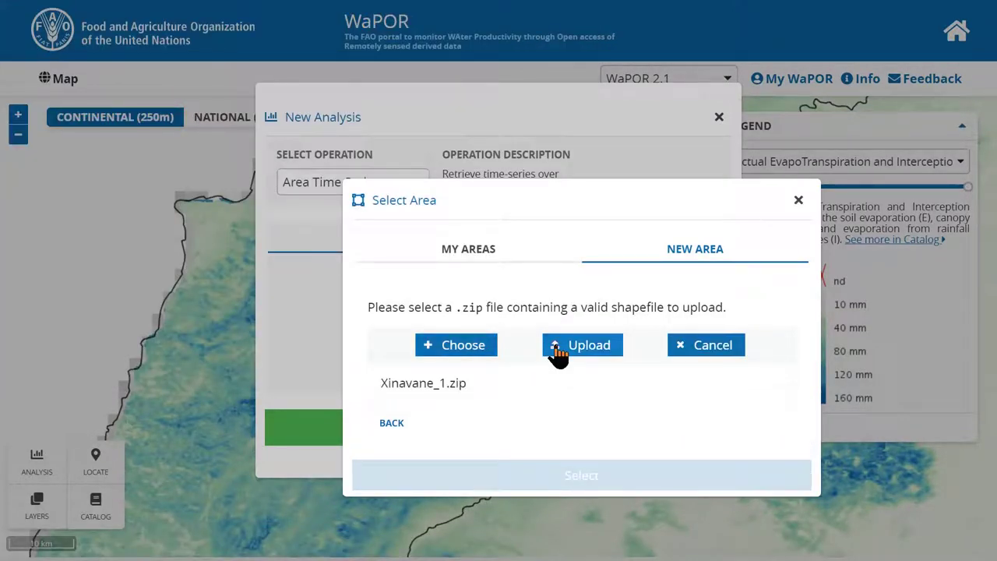
{"action": "left_click", "coordinate": [559, 350]}
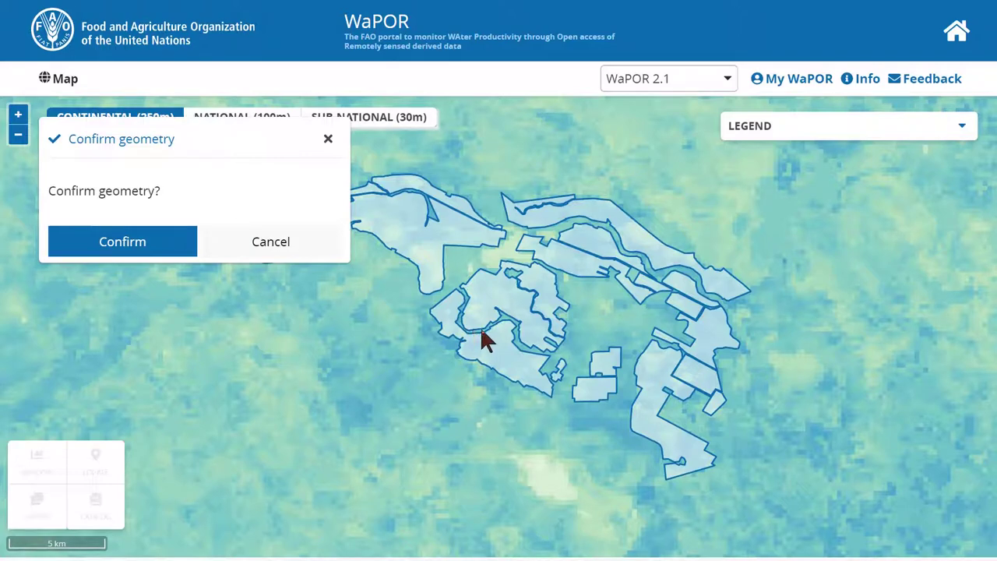
{"action": "scroll", "coordinate": [484, 324], "scroll_direction": "down", "scroll_amount": 1}
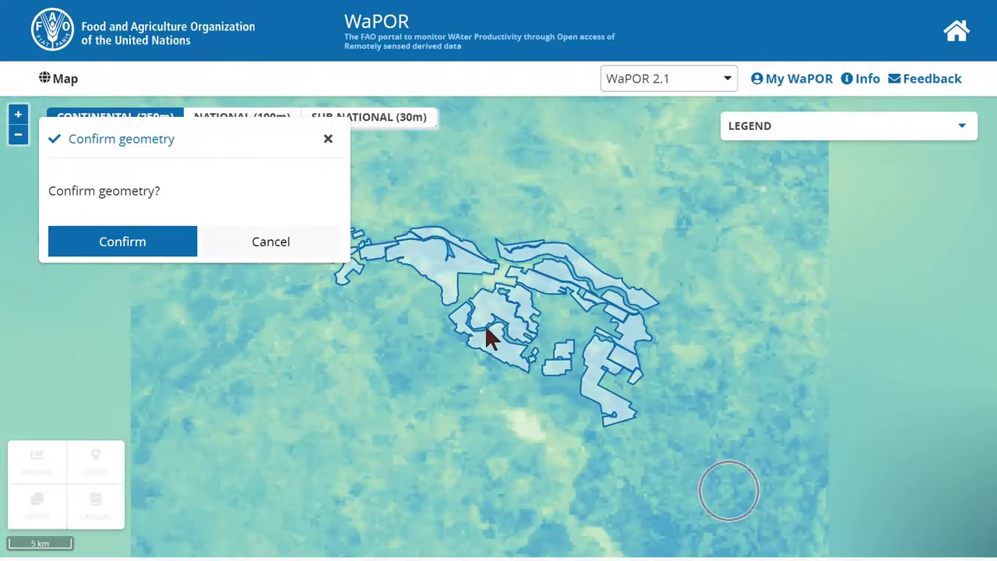
{"action": "scroll", "coordinate": [484, 325], "scroll_direction": "down", "scroll_amount": 1}
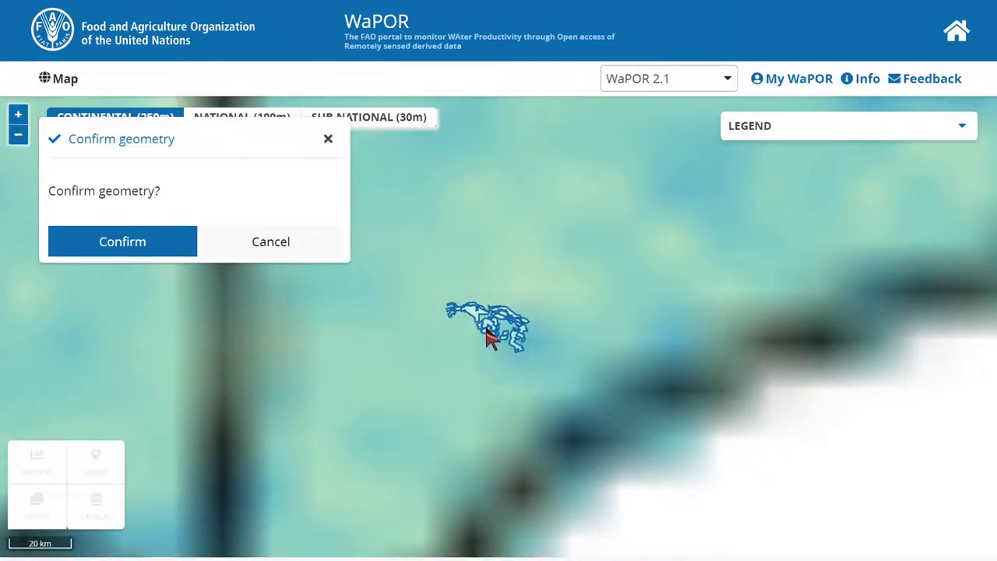
{"action": "scroll", "coordinate": [486, 331], "scroll_direction": "down", "scroll_amount": 2}
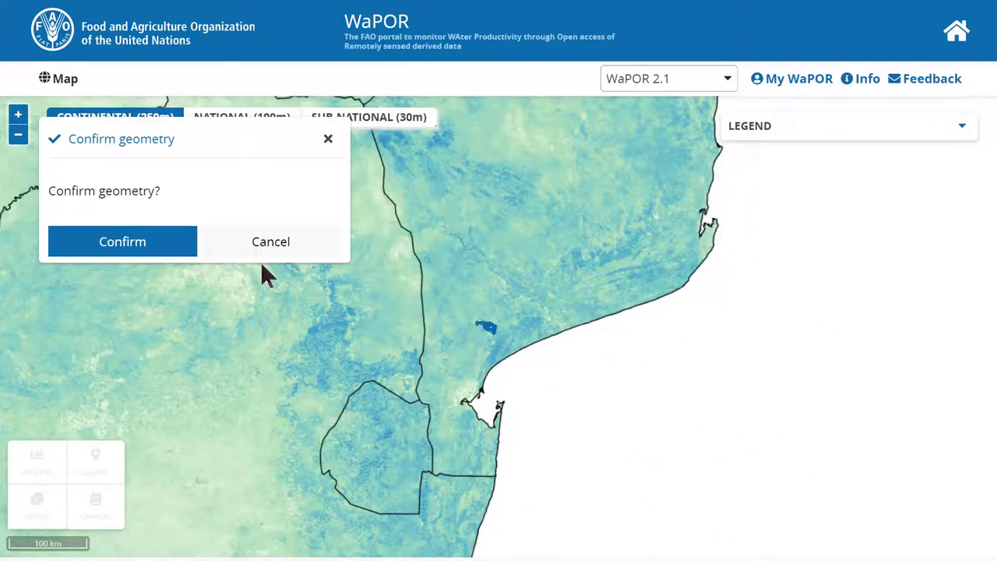
{"action": "left_click", "coordinate": [163, 246]}
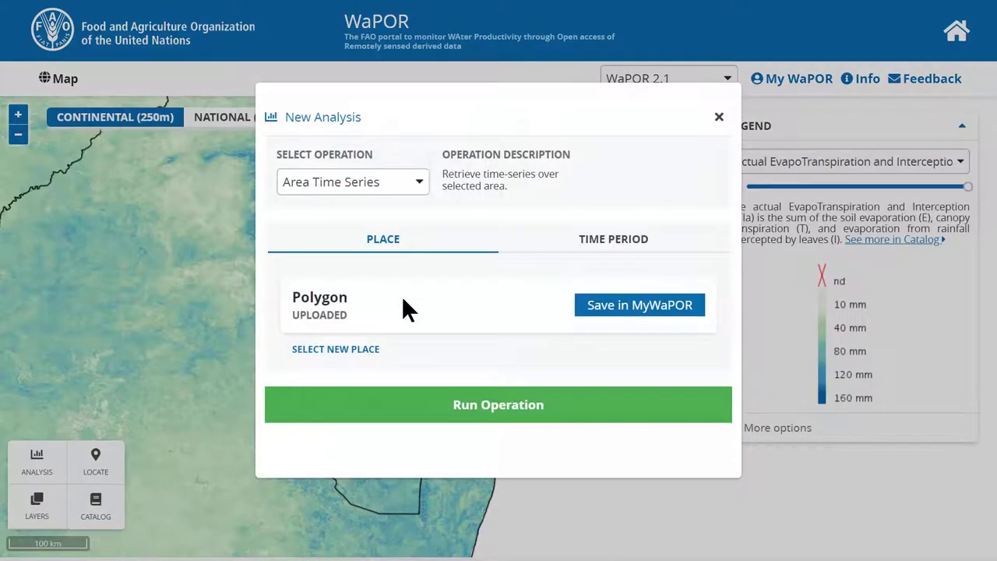
Step: Save the uploaded polygon in MyWaPOR as the place 'Xinavane'
{"action": "left_click", "coordinate": [599, 303]}
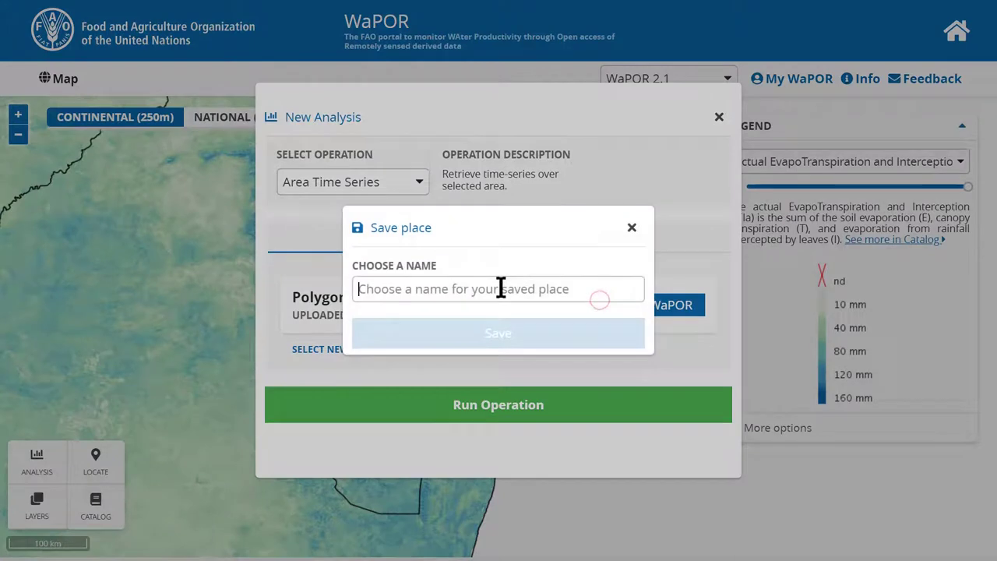
{"action": "type", "text": "Xinavane"}
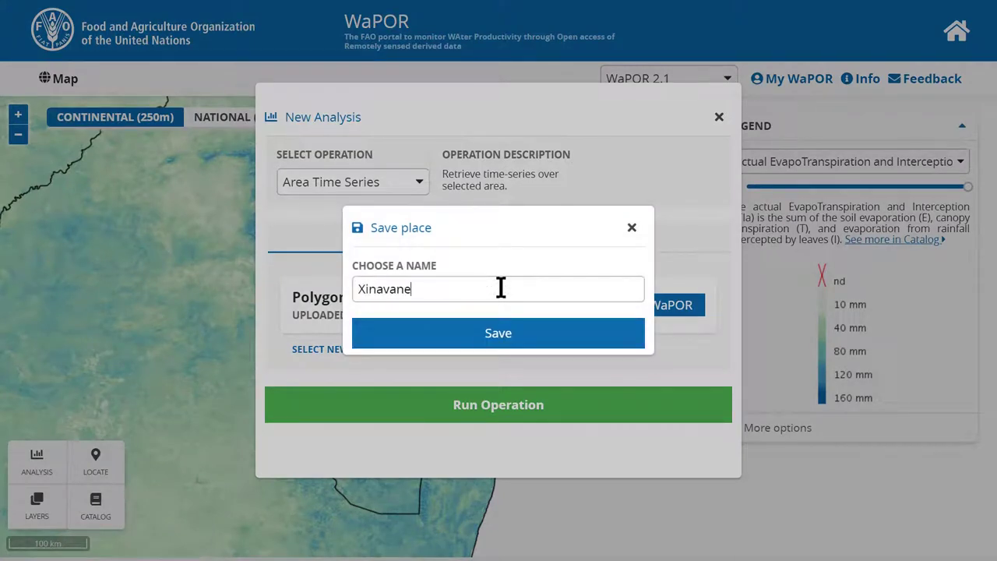
{"action": "left_click", "coordinate": [485, 343]}
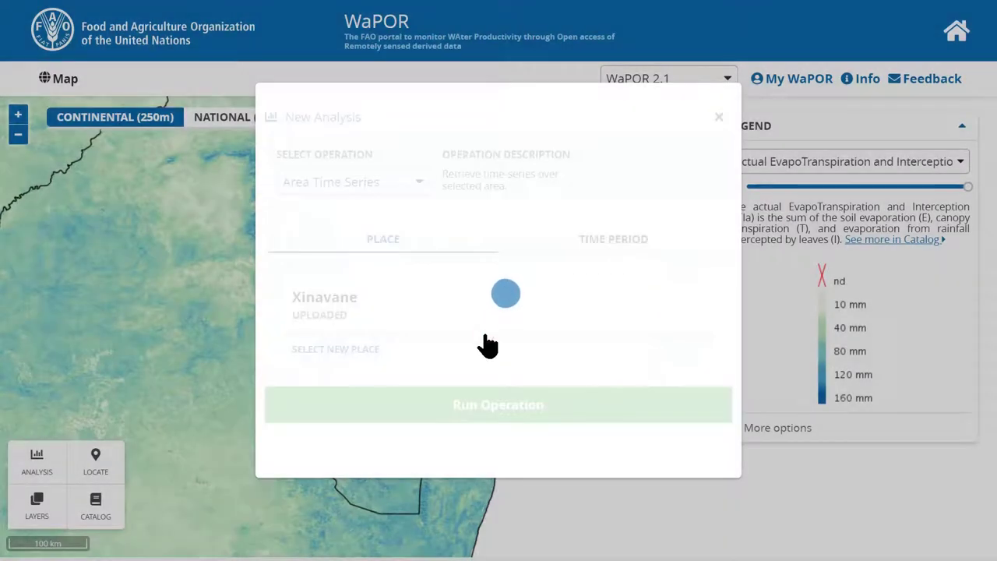
{"action": "left_click", "coordinate": [605, 242]}
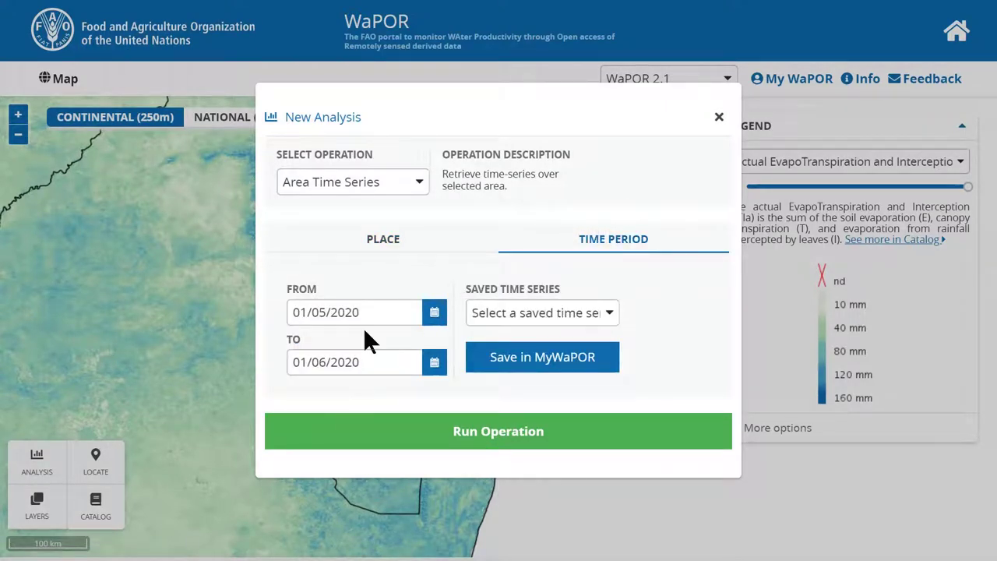
Step: Run the Xinavane area time series using saved period2 (01/01/2009–31/12/2010)
{"action": "left_click", "coordinate": [514, 319]}
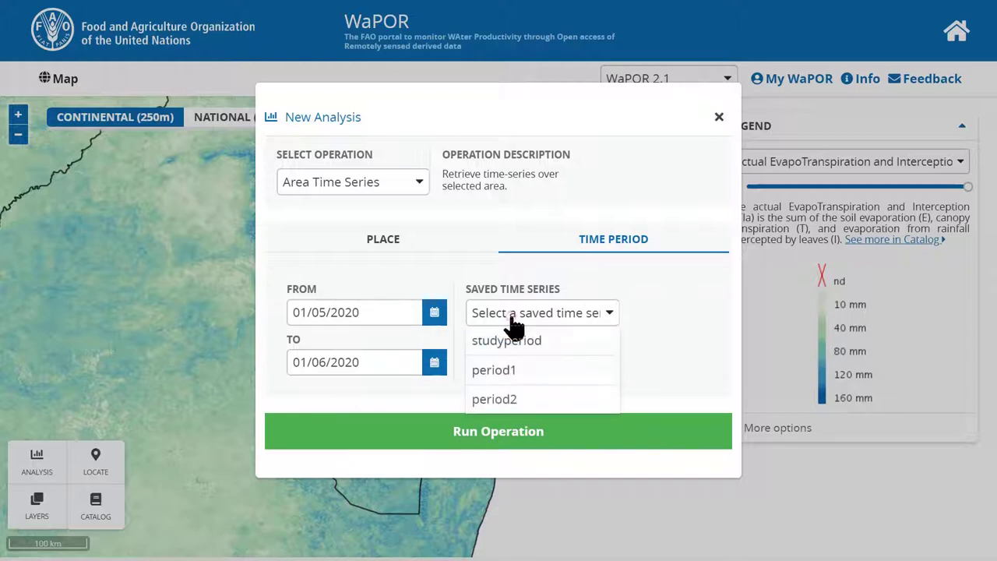
{"action": "left_click", "coordinate": [498, 398]}
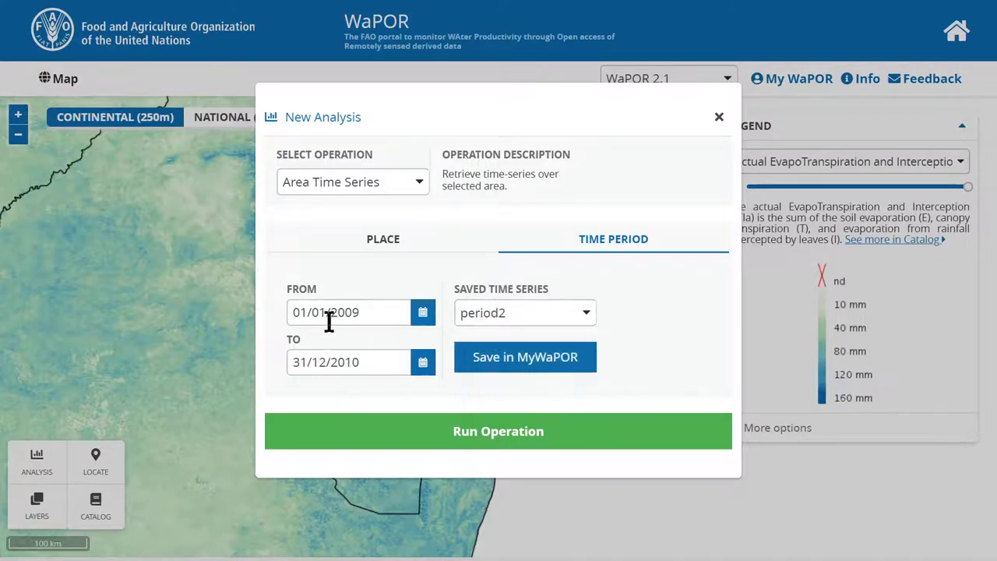
{"action": "left_click", "coordinate": [480, 433]}
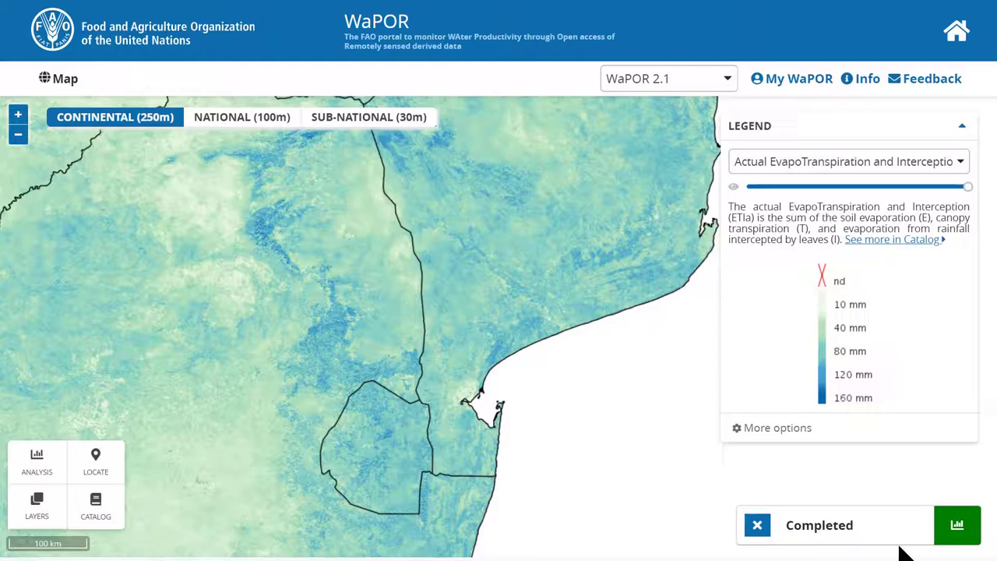
Step: Open the completed time series chart and export its data as CSV named area_data
{"action": "left_click", "coordinate": [957, 528]}
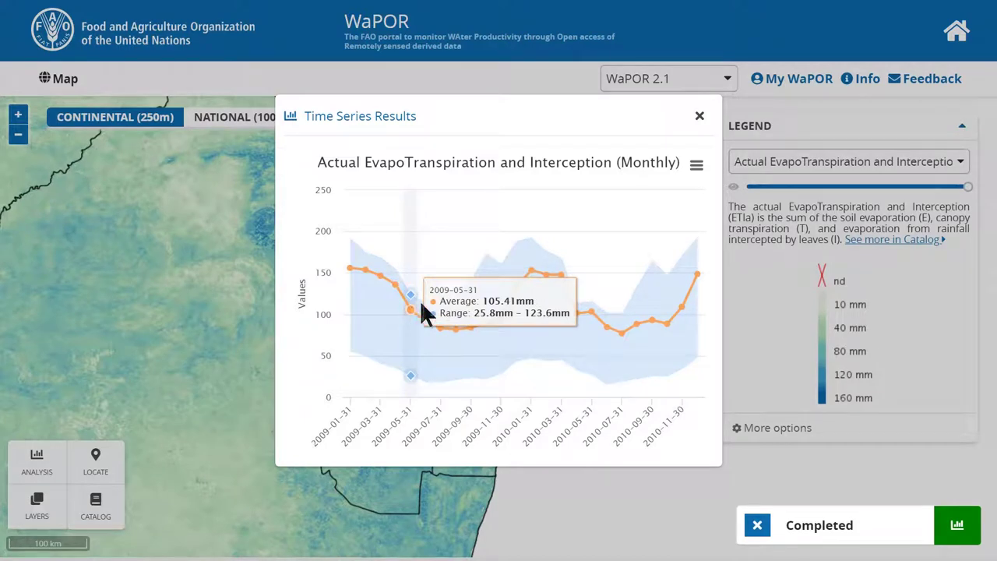
{"action": "left_click", "coordinate": [697, 165]}
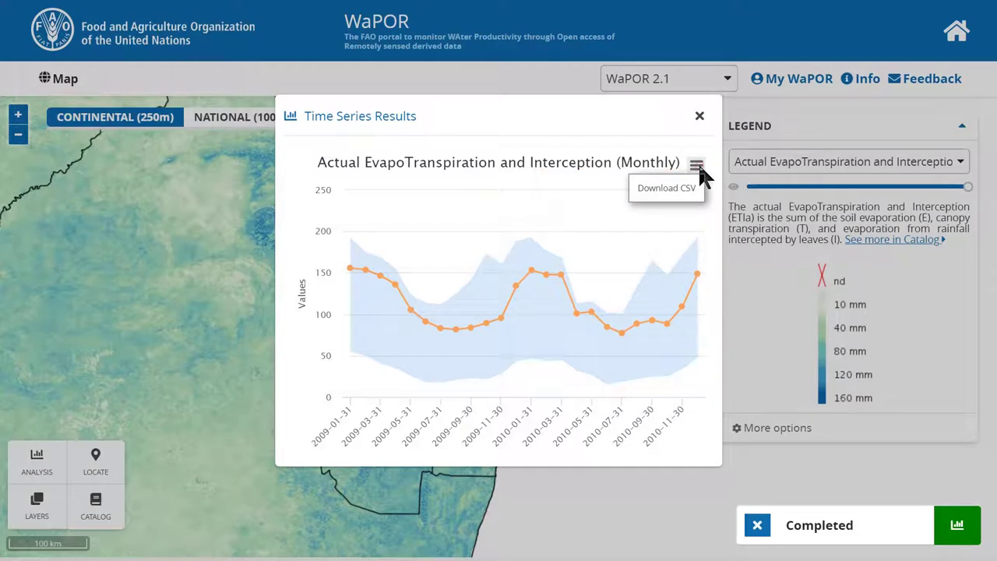
{"action": "left_click", "coordinate": [660, 193]}
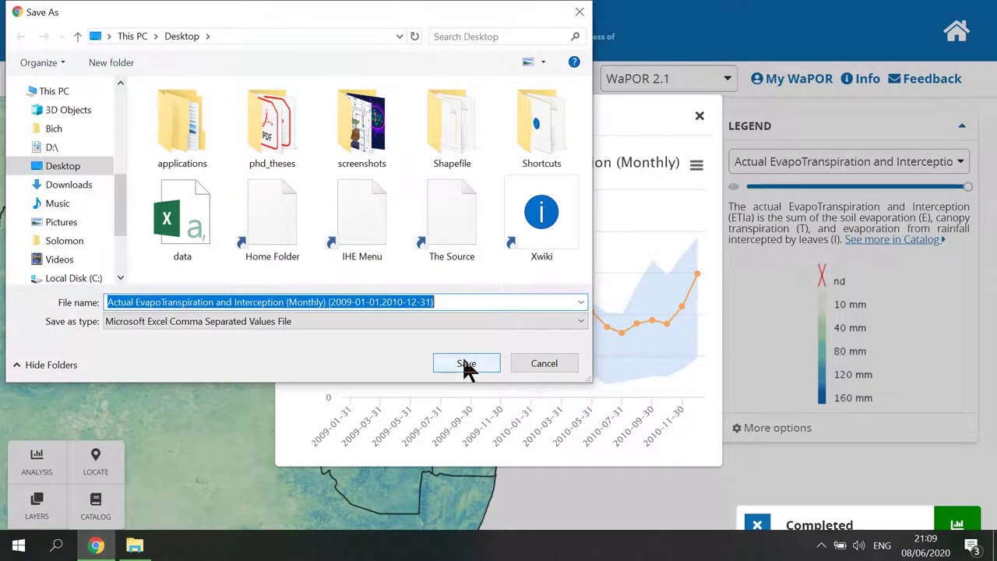
{"action": "type", "text": "area_dat"}
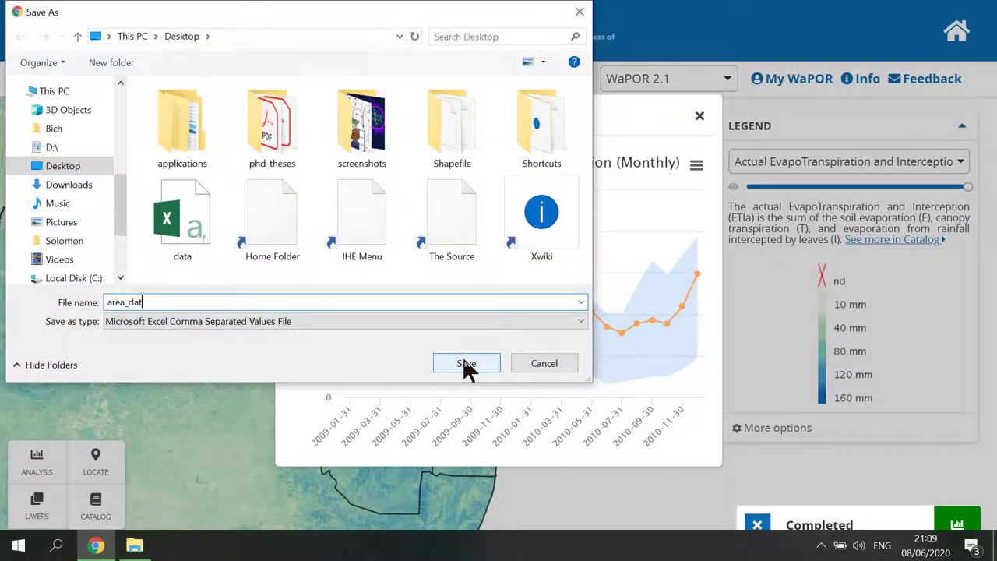
{"action": "type", "text": "a"}
{"action": "left_click", "coordinate": [465, 365]}
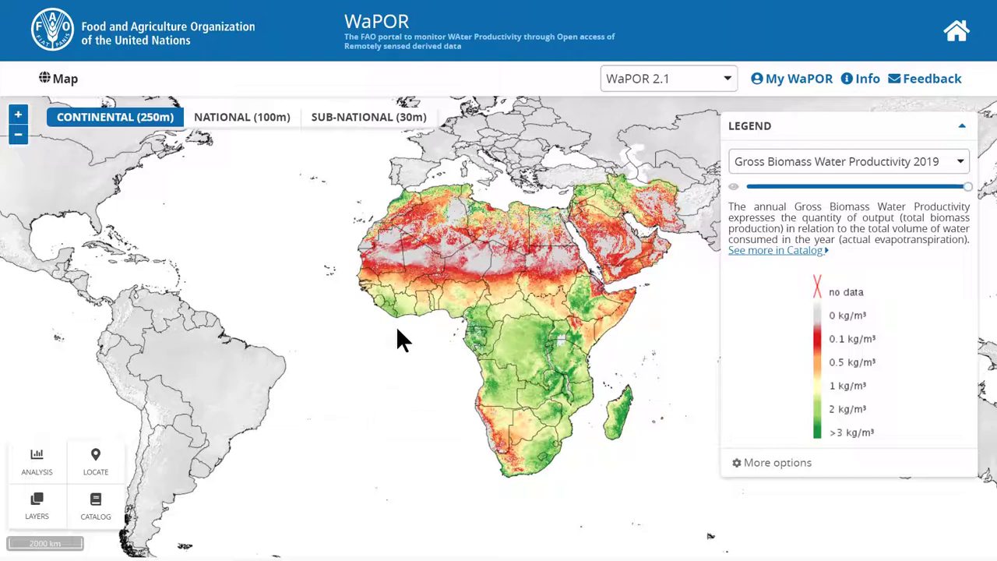
Step: Switch the map to the NATIONAL (100m) level and start a new analysis
{"action": "left_click", "coordinate": [250, 118]}
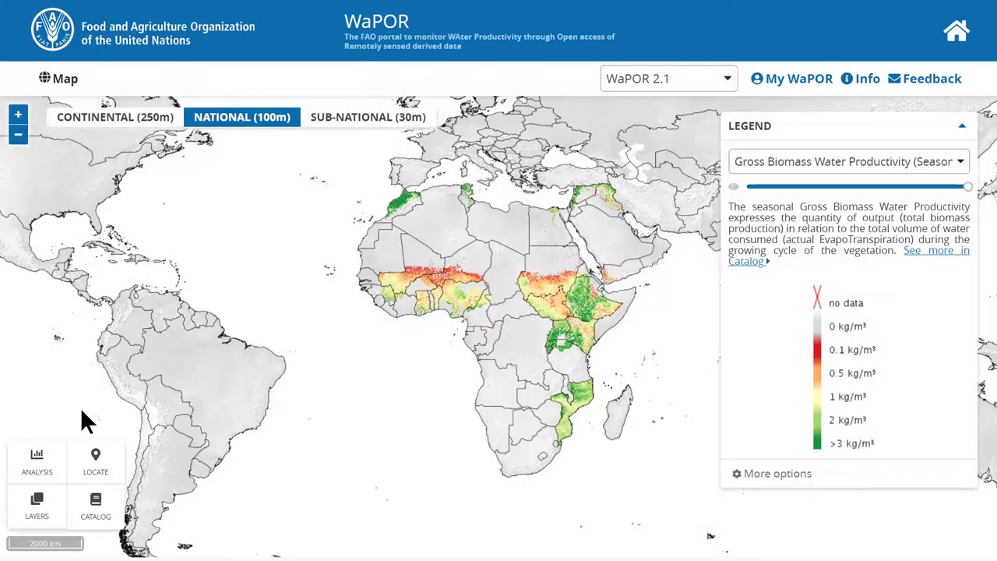
{"action": "left_click", "coordinate": [43, 475]}
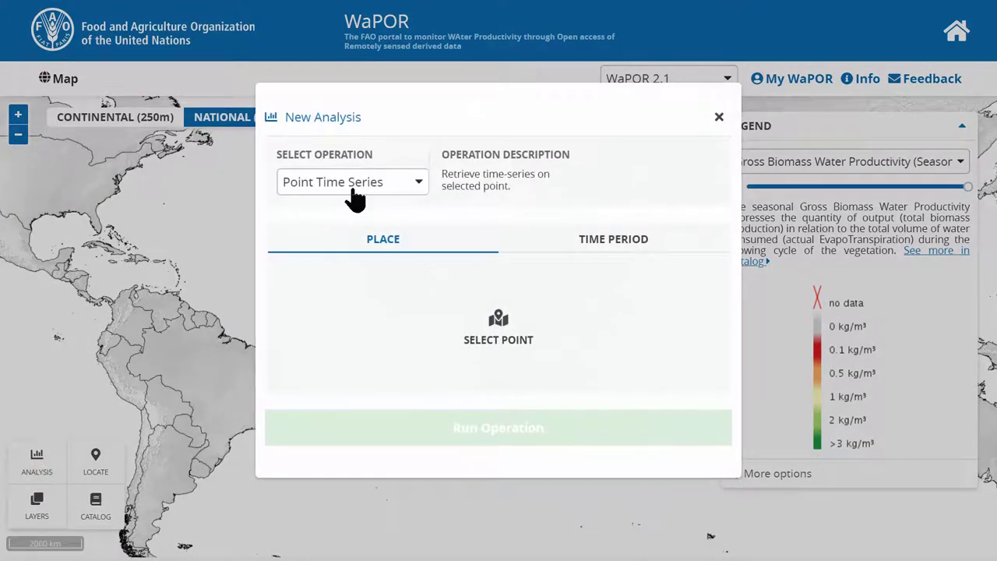
Step: Choose the Area Water Productivity operation and look through the area selection options
{"action": "left_click", "coordinate": [355, 194]}
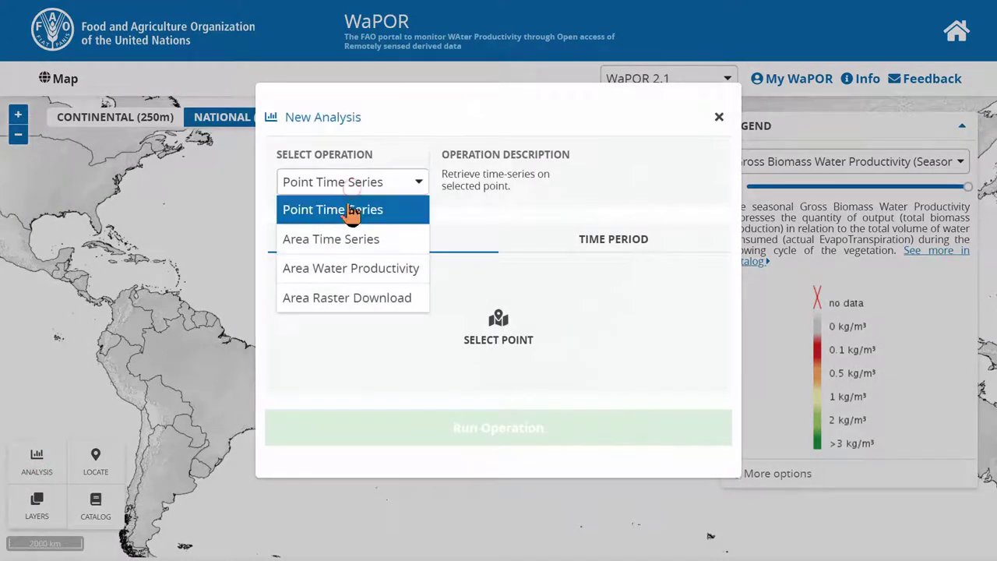
{"action": "left_click", "coordinate": [342, 271]}
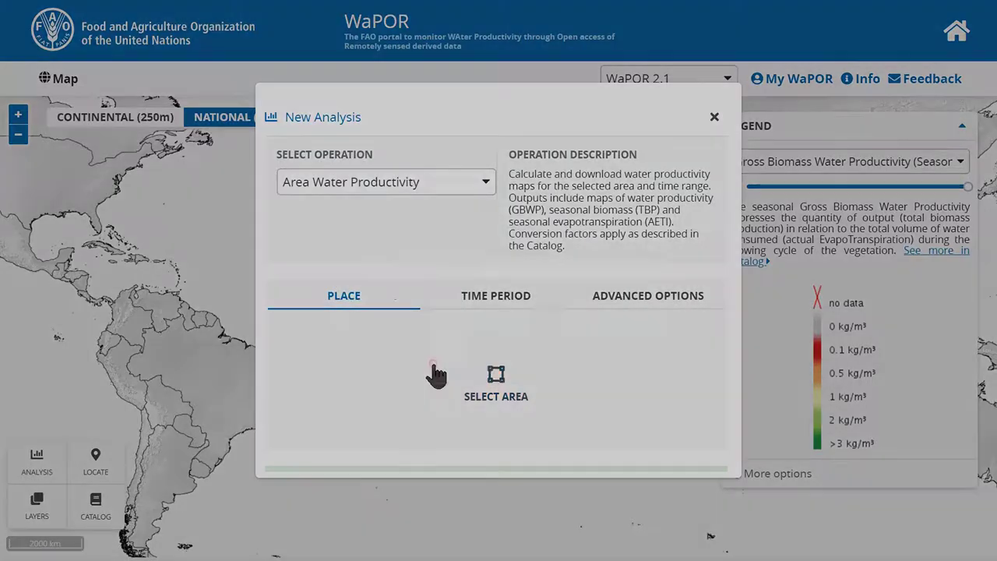
{"action": "left_click", "coordinate": [434, 366]}
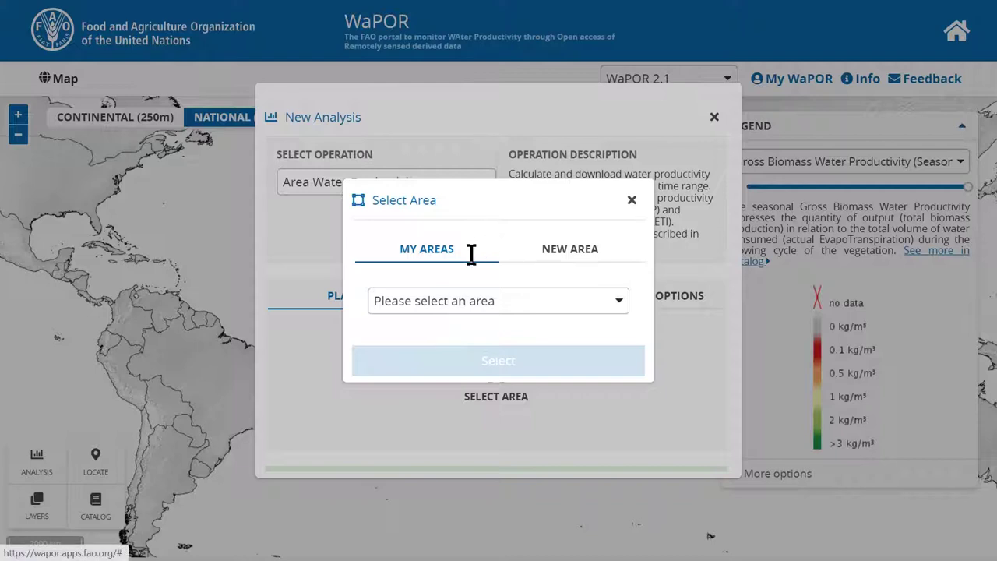
{"action": "left_click", "coordinate": [559, 255]}
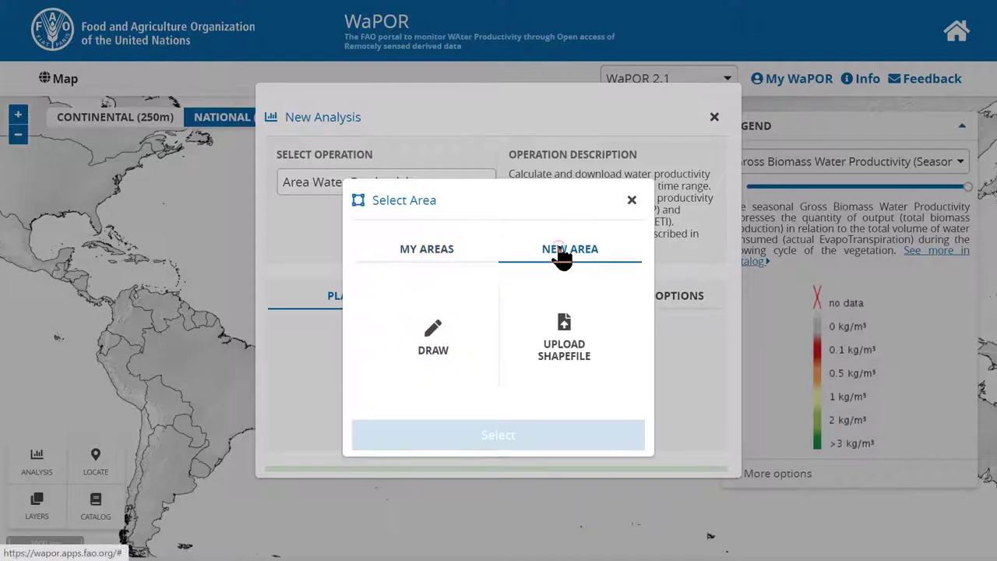
{"action": "left_click", "coordinate": [440, 254]}
{"action": "left_click", "coordinate": [450, 306]}
{"action": "left_click", "coordinate": [498, 293]}
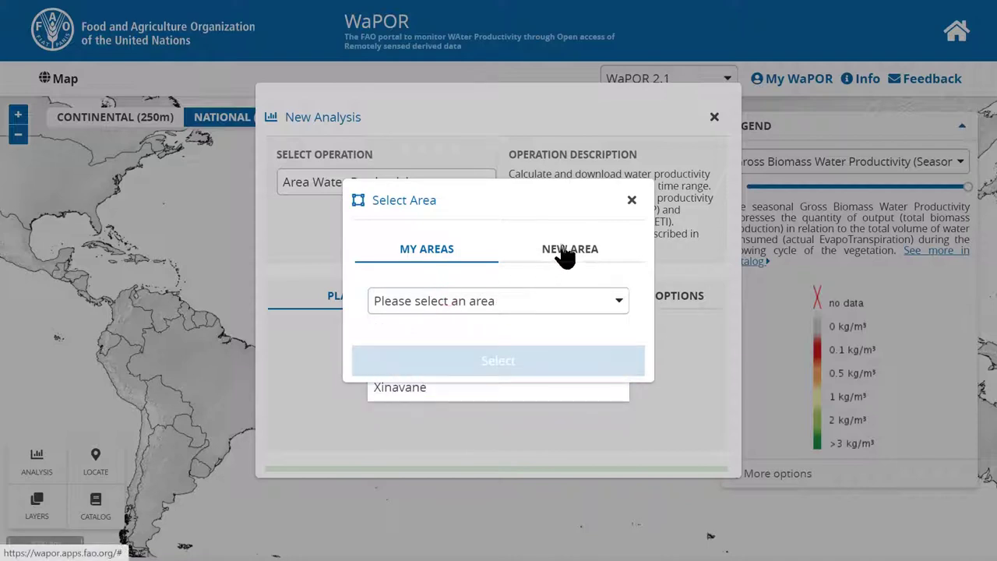
Step: Upload Project_site_Xinavane.zip as a new area and confirm its polygon geometry
{"action": "left_click", "coordinate": [564, 257]}
{"action": "left_click", "coordinate": [562, 368]}
{"action": "left_click", "coordinate": [488, 348]}
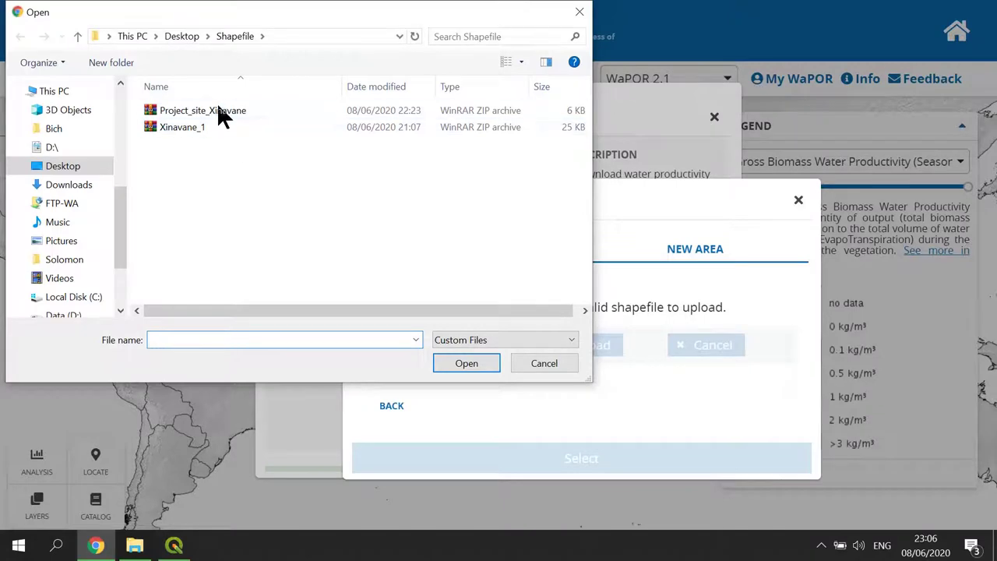
{"action": "left_click", "coordinate": [218, 110]}
{"action": "left_click", "coordinate": [453, 361]}
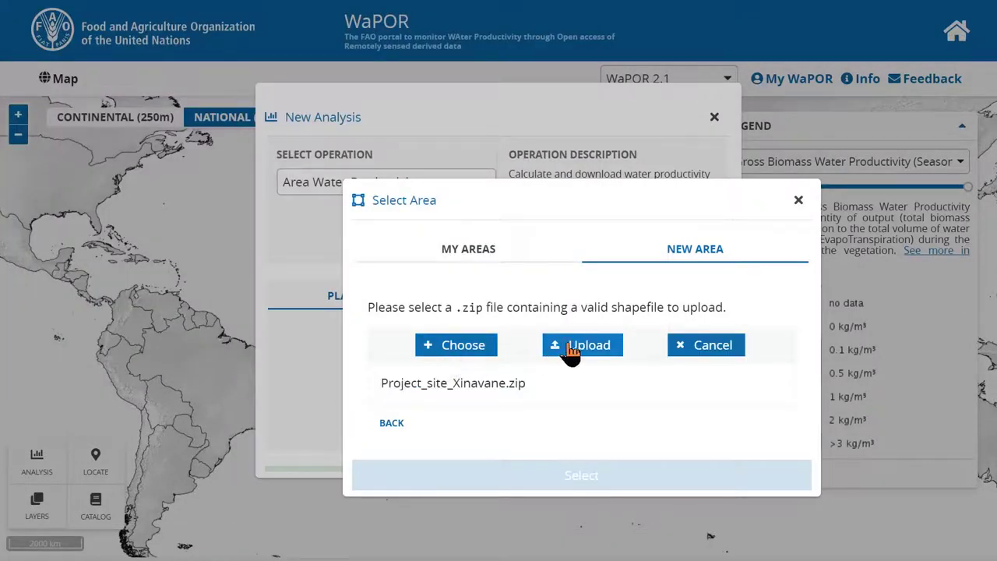
{"action": "left_click", "coordinate": [569, 346]}
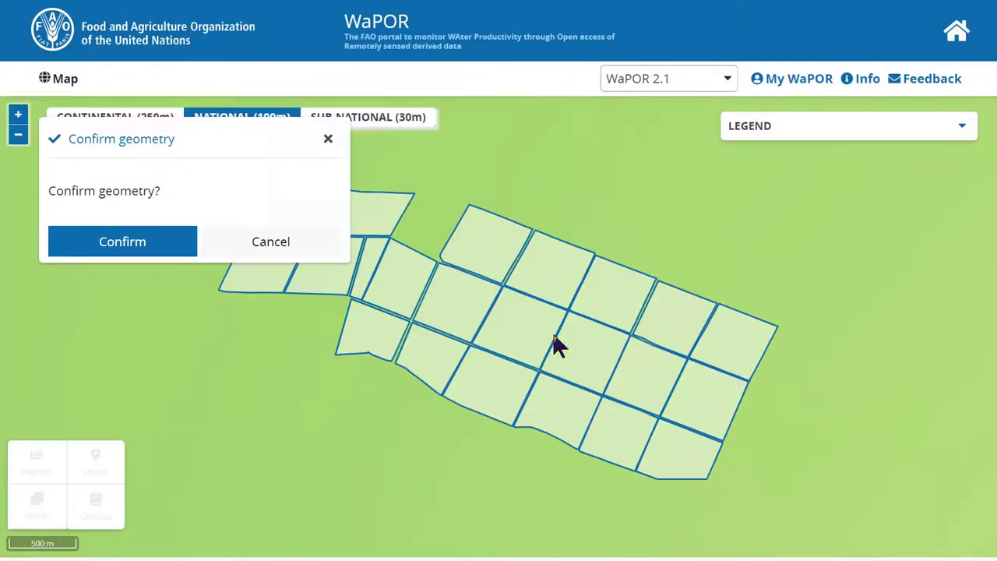
{"action": "left_click", "coordinate": [165, 254]}
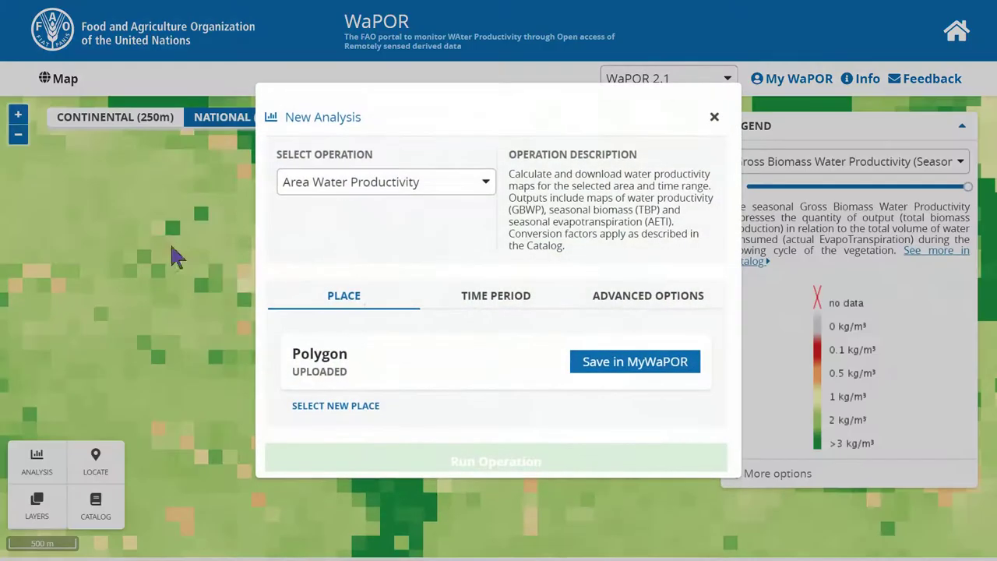
Step: Set the analysis period from 1/10/2009 to 30/9/2010
{"action": "left_click", "coordinate": [475, 305]}
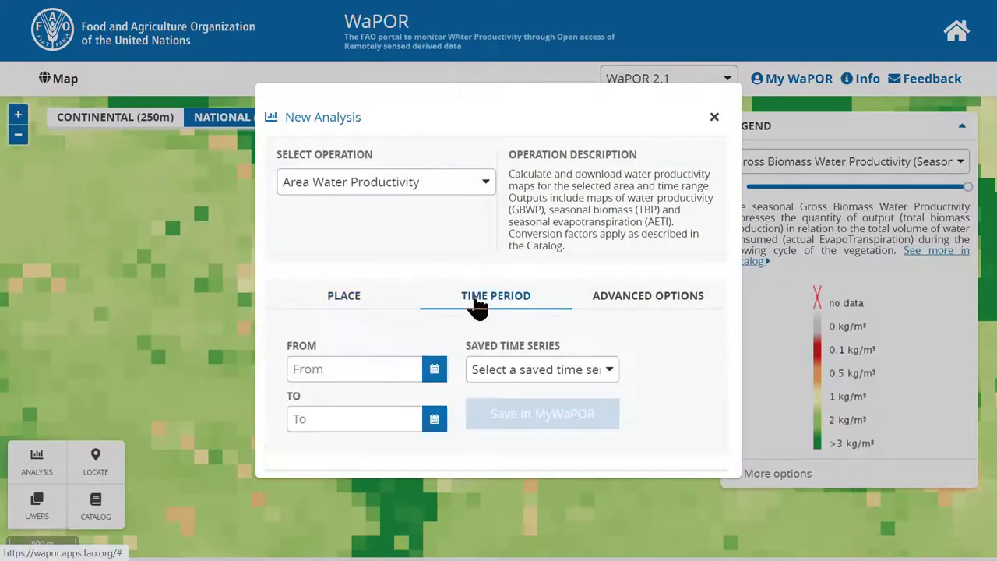
{"action": "left_click", "coordinate": [324, 362]}
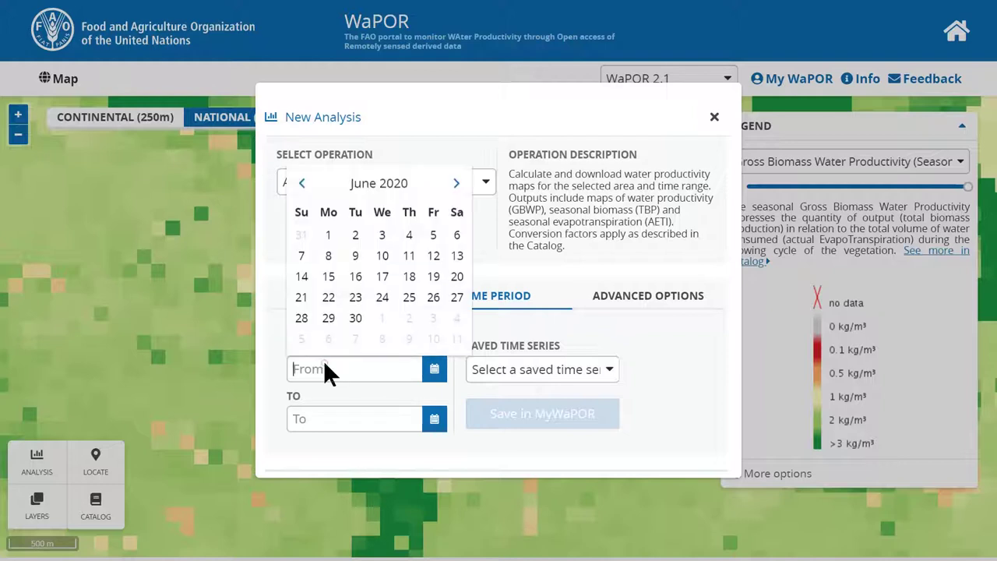
{"action": "type", "text": "1/"}
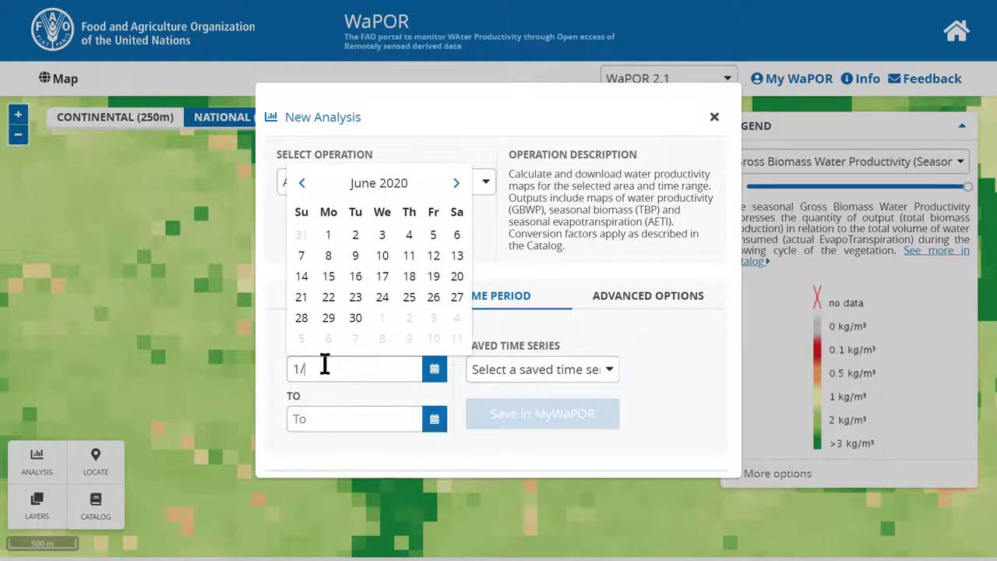
{"action": "type", "text": "10/2009"}
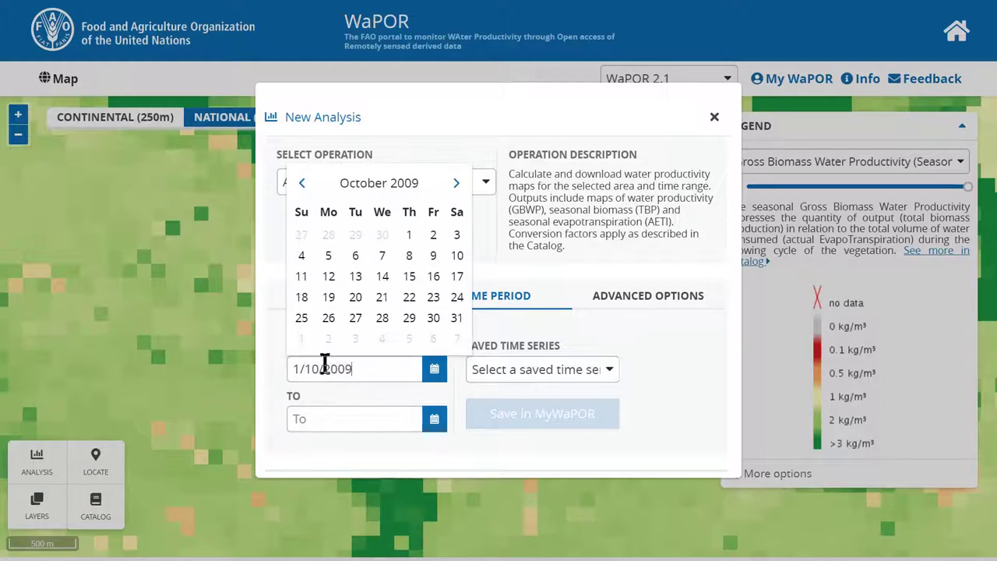
{"action": "left_click", "coordinate": [311, 412]}
{"action": "type", "text": "30/9"}
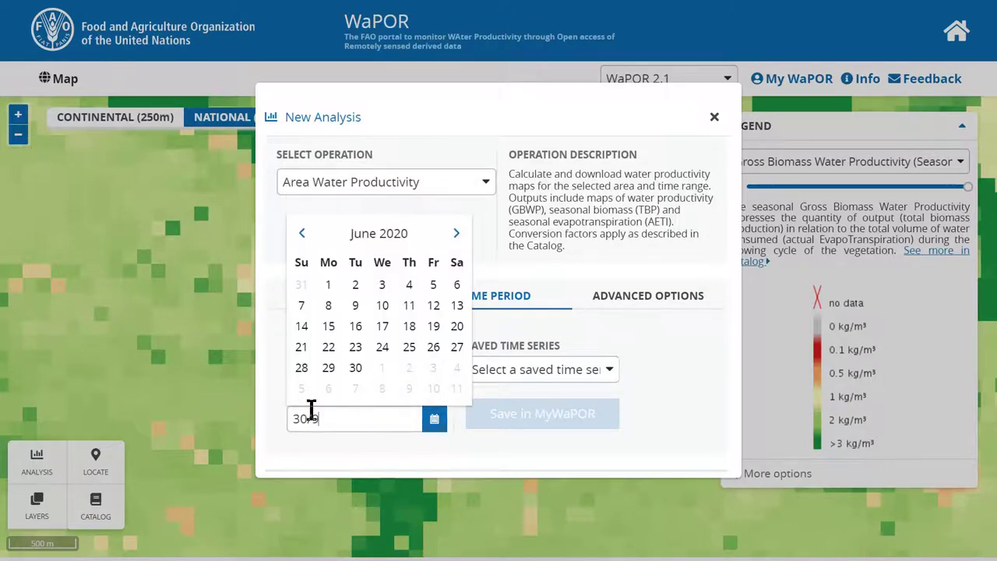
{"action": "type", "text": "/2010"}
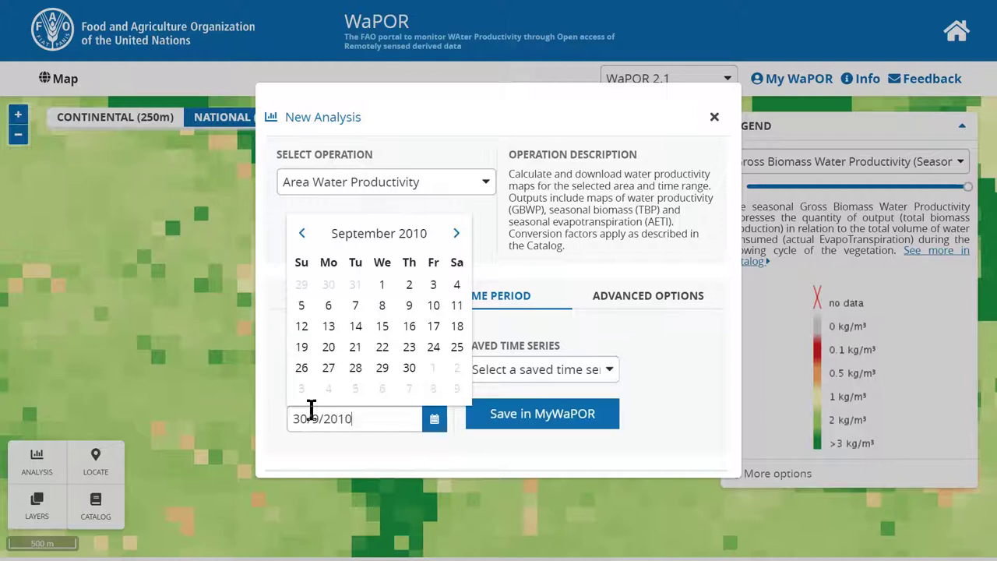
{"action": "left_click", "coordinate": [652, 395]}
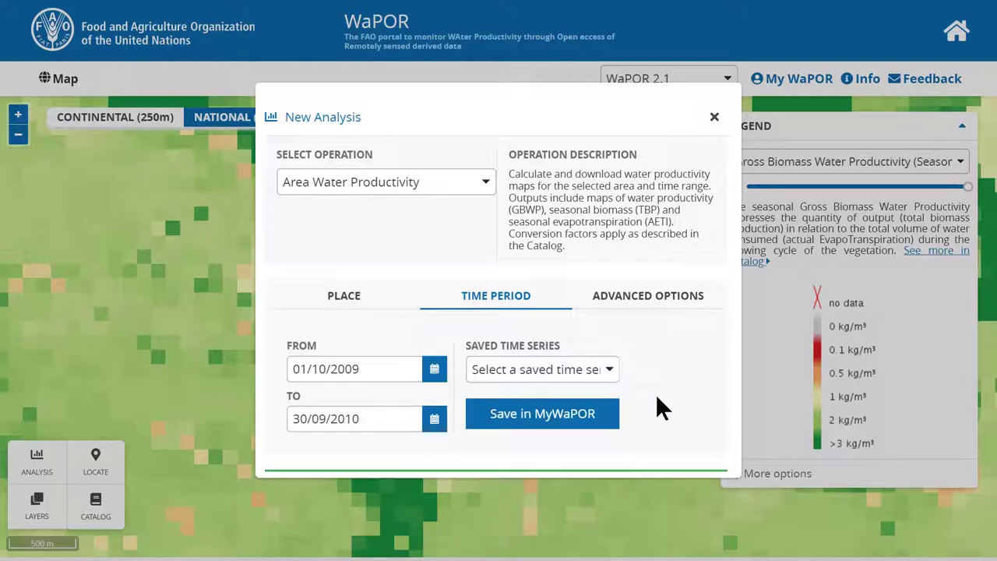
Step: Save this date range in MyWaPOR as the time series 'season2'
{"action": "left_click", "coordinate": [503, 374]}
{"action": "left_click", "coordinate": [502, 414]}
{"action": "left_click", "coordinate": [502, 414]}
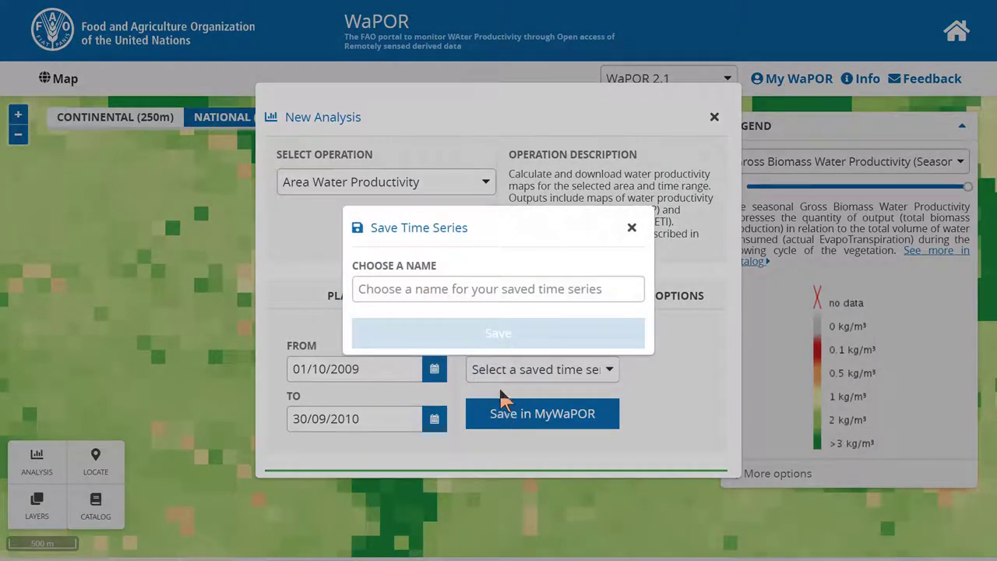
{"action": "left_click", "coordinate": [522, 288]}
{"action": "type", "text": "sea"}
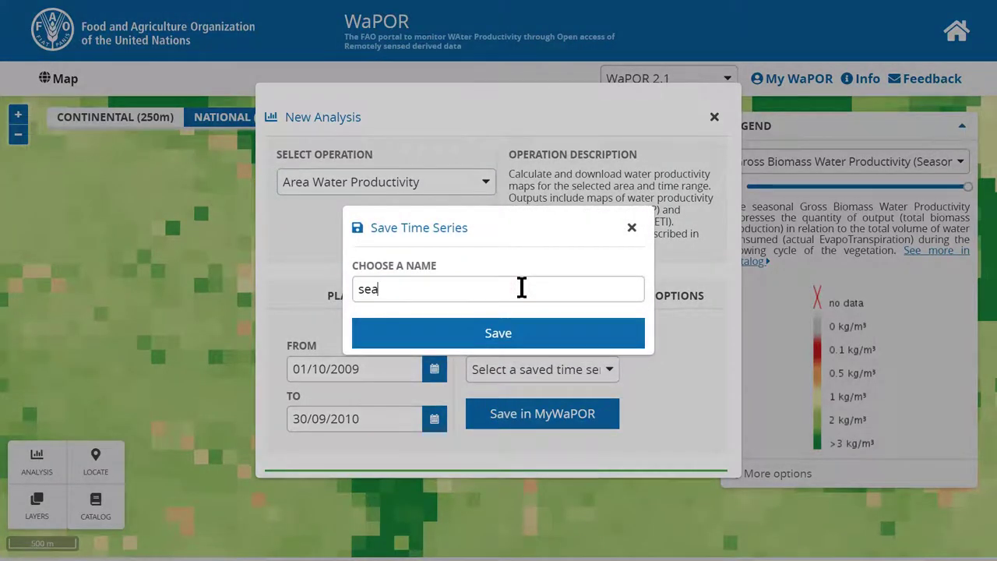
{"action": "type", "text": "son2"}
{"action": "left_click", "coordinate": [486, 340]}
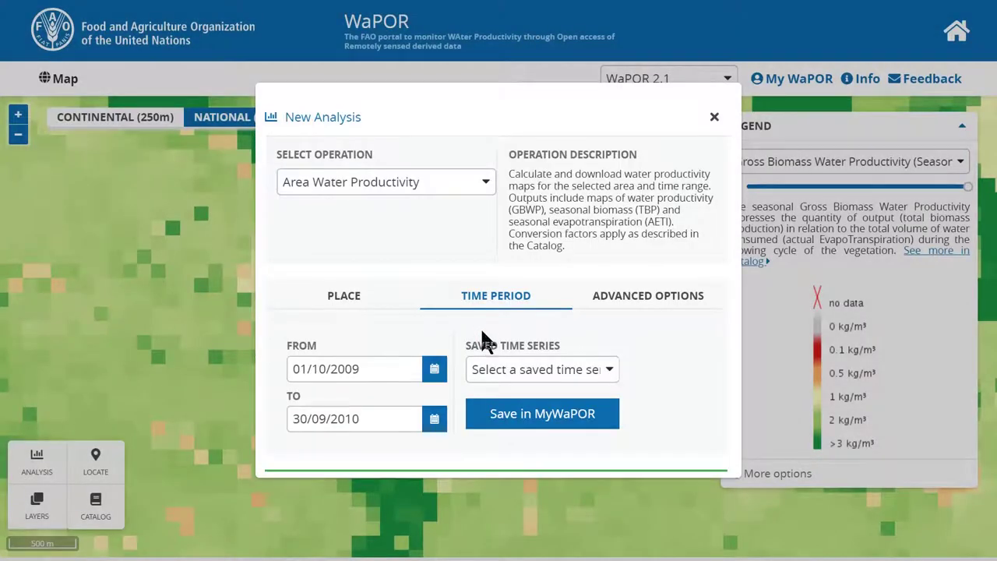
{"action": "left_click", "coordinate": [595, 304]}
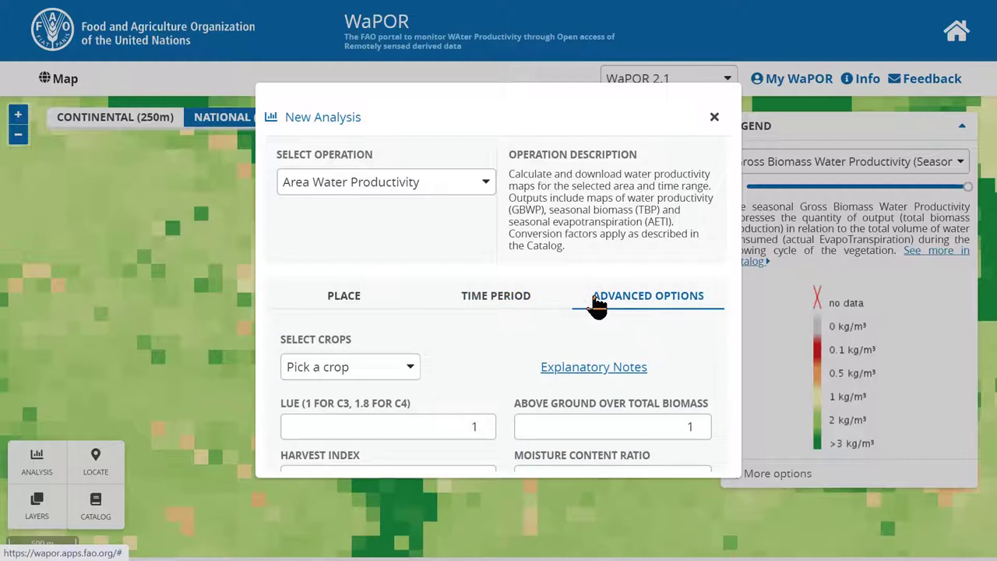
Step: Read the LUE, harvest index and moisture tooltips, then open the crop parameter explanatory notes
{"action": "scroll", "coordinate": [494, 380], "scroll_direction": "down", "scroll_amount": 2}
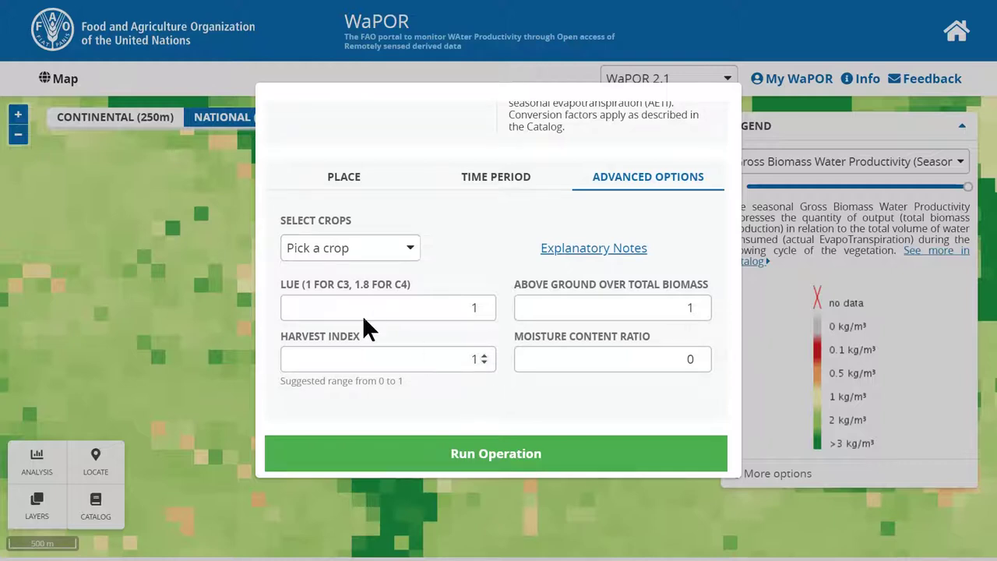
{"action": "mouse_move", "coordinate": [317, 286]}
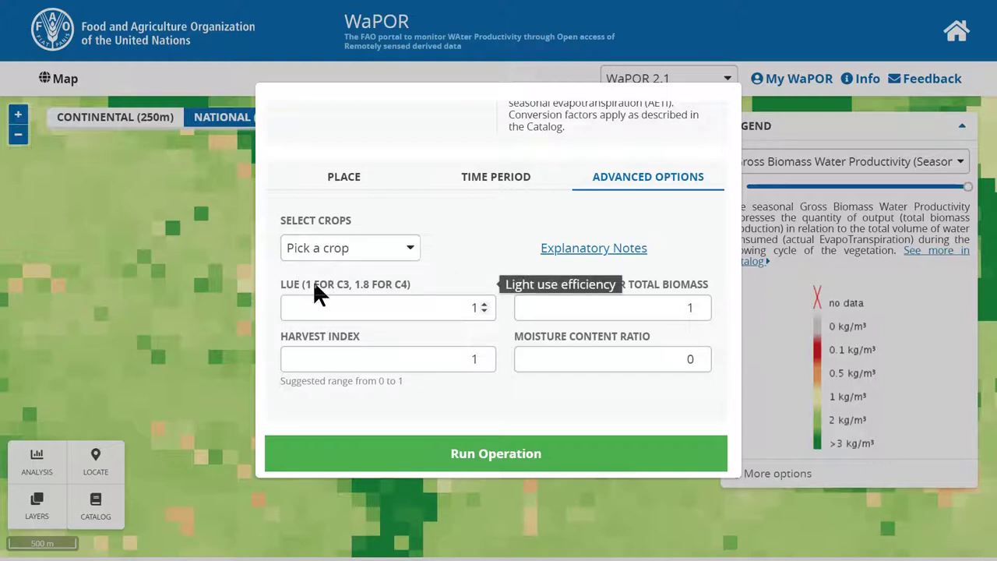
{"action": "mouse_move", "coordinate": [328, 340]}
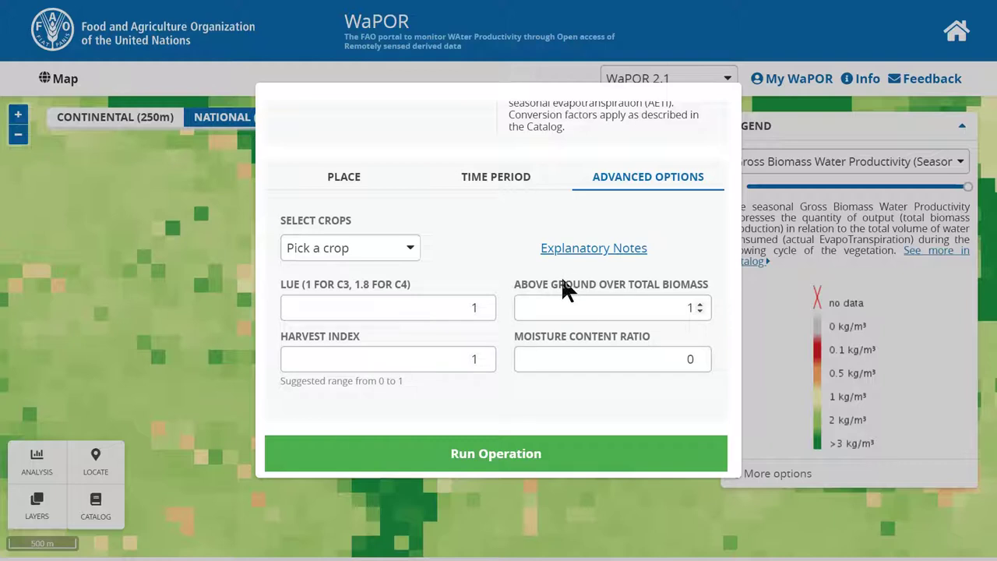
{"action": "mouse_move", "coordinate": [551, 337]}
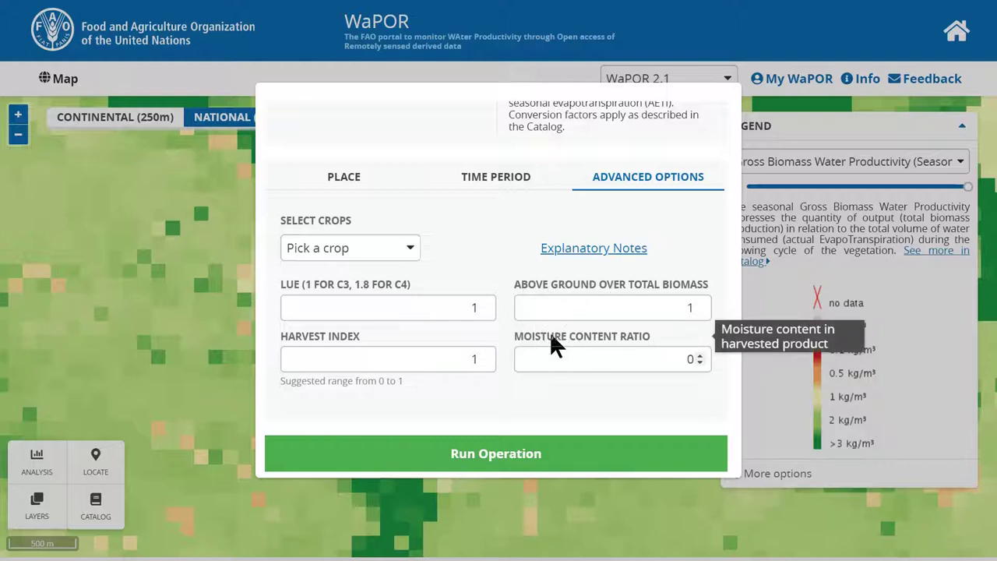
{"action": "left_click", "coordinate": [570, 256]}
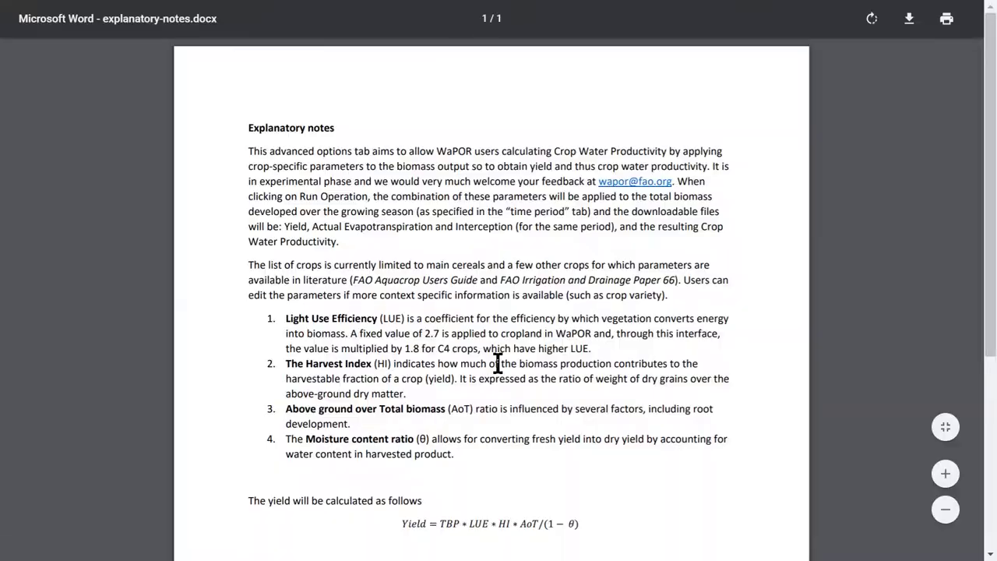
Step: Highlight the crop parameter descriptions and the yield and CWP formula lines in the PDF notes
{"action": "scroll", "coordinate": [470, 392], "scroll_direction": "down", "scroll_amount": 3}
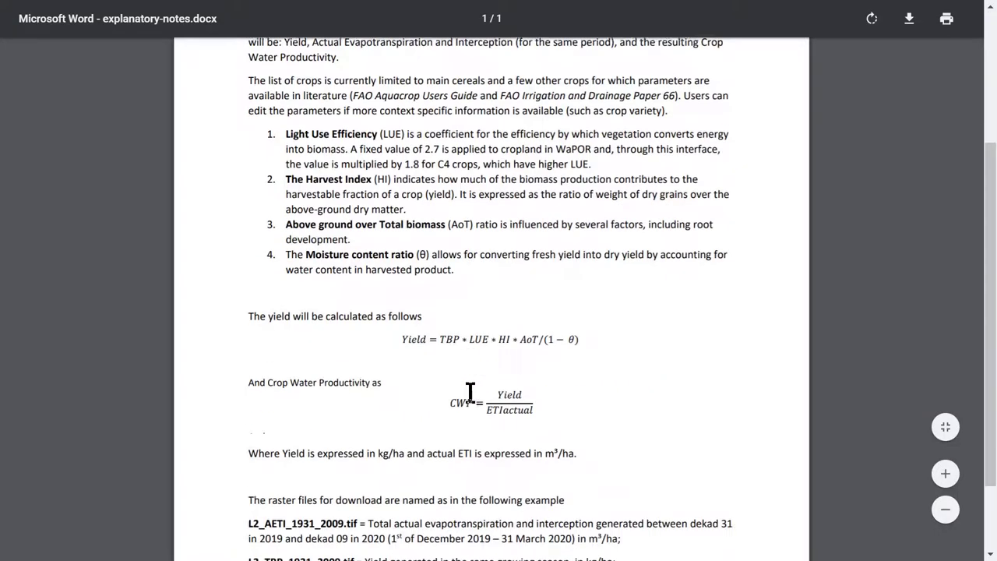
{"action": "scroll", "coordinate": [470, 392], "scroll_direction": "up", "scroll_amount": 3}
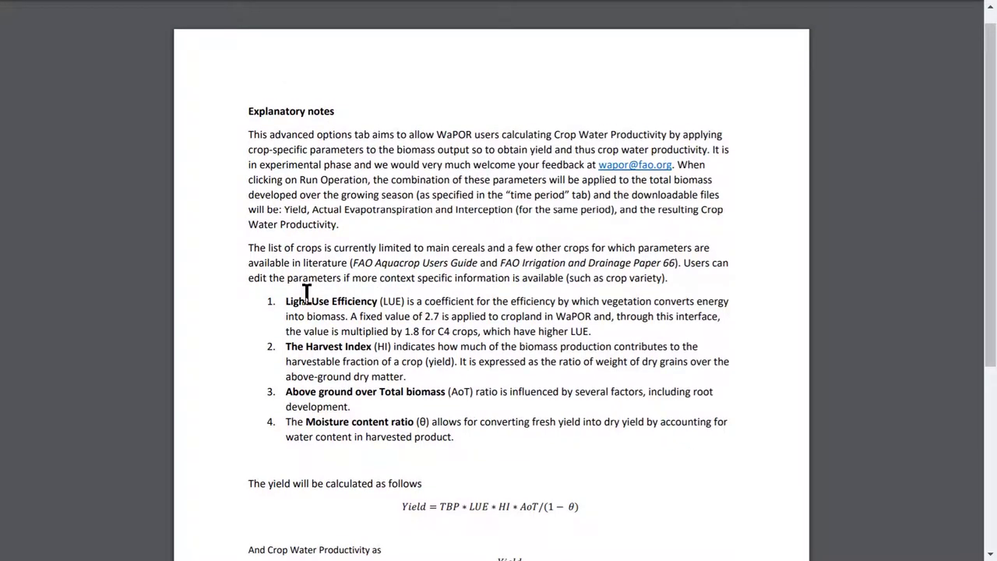
{"action": "left_click_drag", "start_coordinate": [306, 302], "coordinate": [387, 455]}
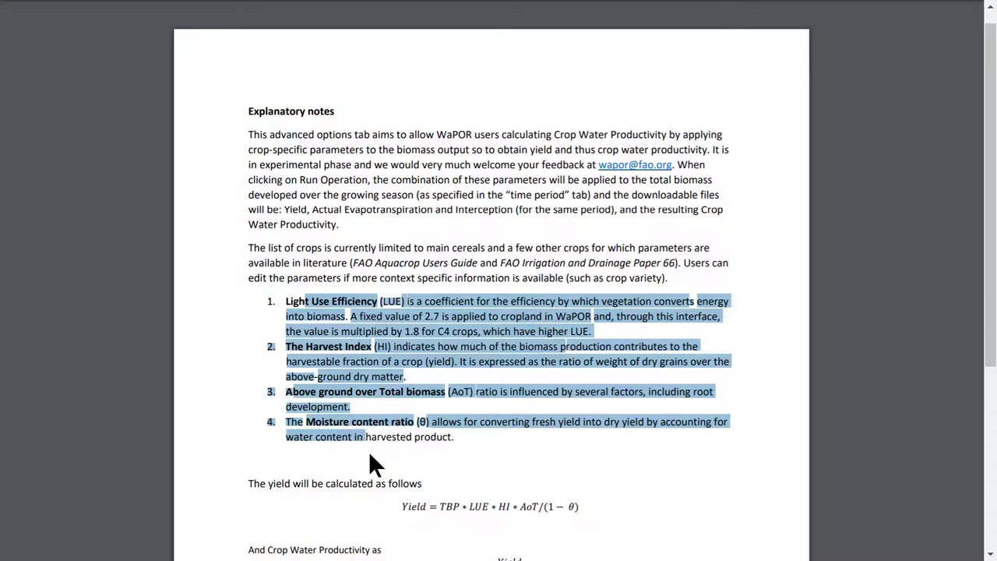
{"action": "scroll", "coordinate": [368, 451], "scroll_direction": "down", "scroll_amount": 3}
{"action": "left_click_drag", "start_coordinate": [260, 194], "coordinate": [335, 198]}
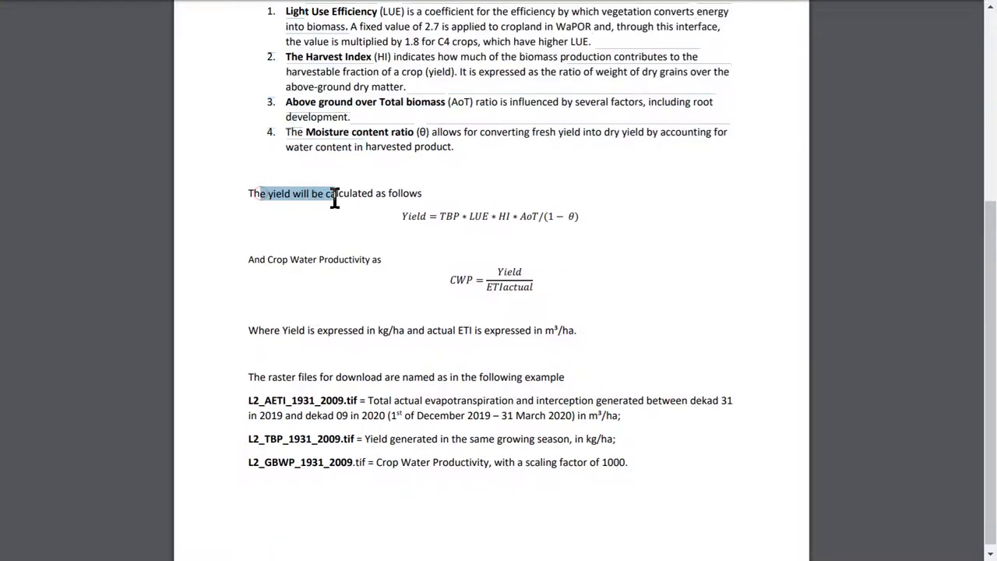
{"action": "left_click_drag", "start_coordinate": [250, 262], "coordinate": [376, 272]}
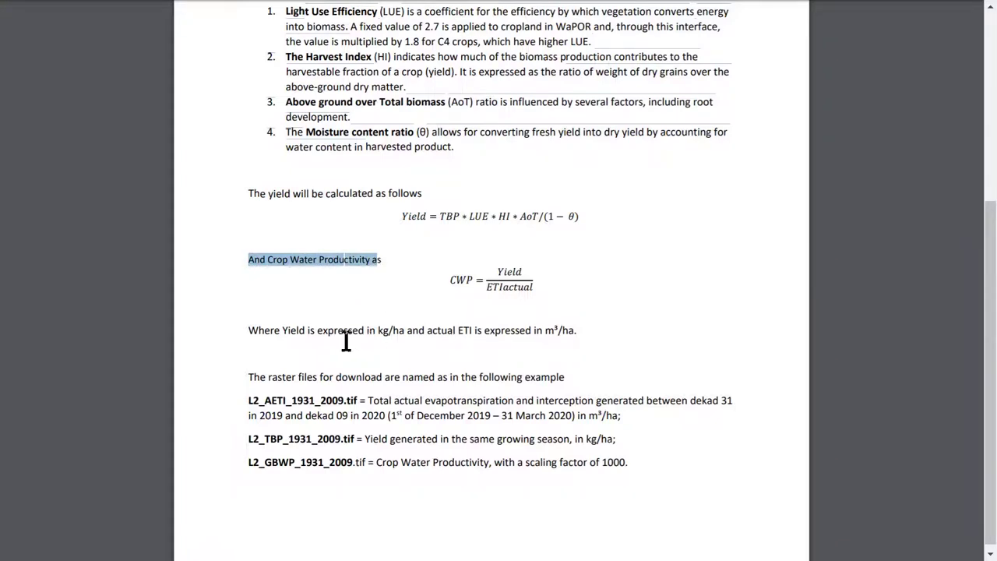
{"action": "key", "text": "alt+Tab"}
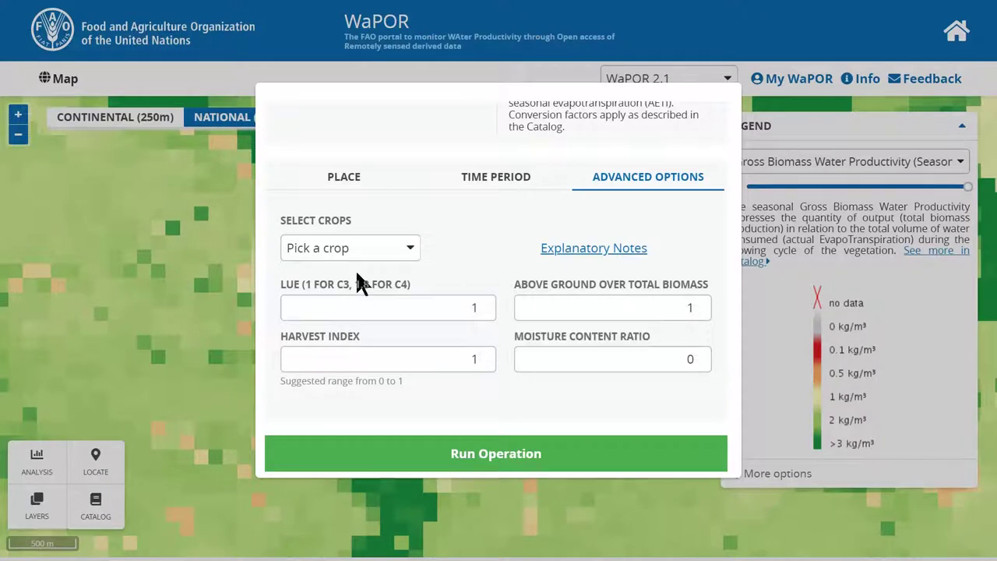
Step: Select Sugar Cane (ratoon) with LUE 1.8 and moisture ratio 0.7, run the calculation, and fetch the results
{"action": "left_click", "coordinate": [299, 217]}
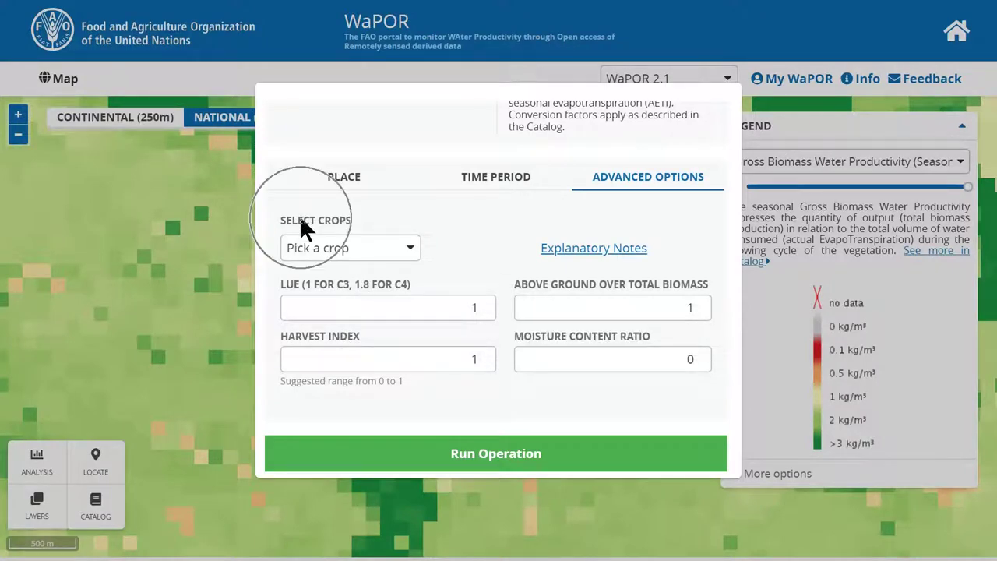
{"action": "left_click", "coordinate": [327, 250]}
{"action": "scroll", "coordinate": [329, 320], "scroll_direction": "down", "scroll_amount": 3}
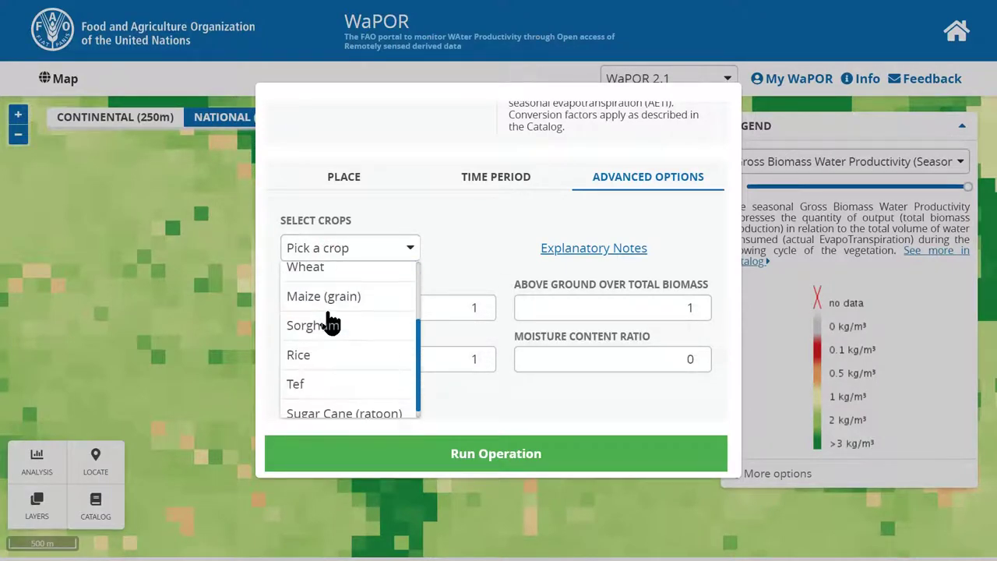
{"action": "left_click", "coordinate": [321, 405]}
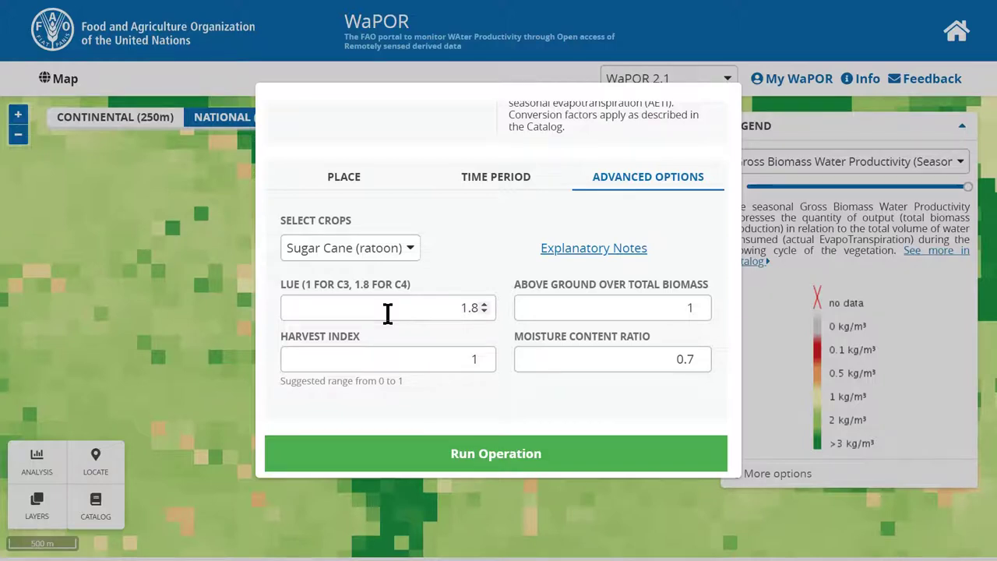
{"action": "left_click", "coordinate": [347, 249]}
{"action": "scroll", "coordinate": [345, 372], "scroll_direction": "up", "scroll_amount": 3}
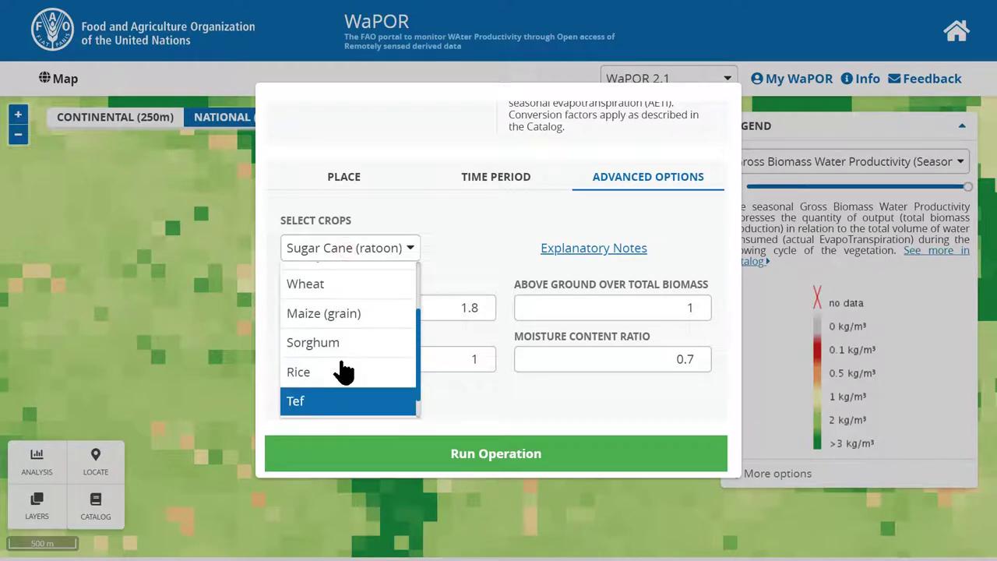
{"action": "scroll", "coordinate": [348, 377], "scroll_direction": "down", "scroll_amount": 3}
{"action": "left_click", "coordinate": [478, 264]}
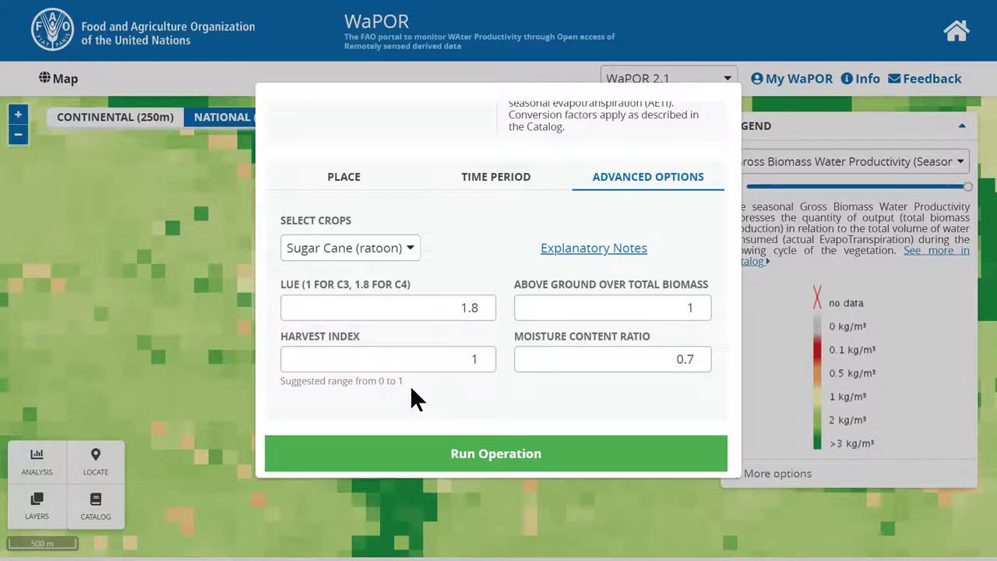
{"action": "left_click", "coordinate": [480, 452]}
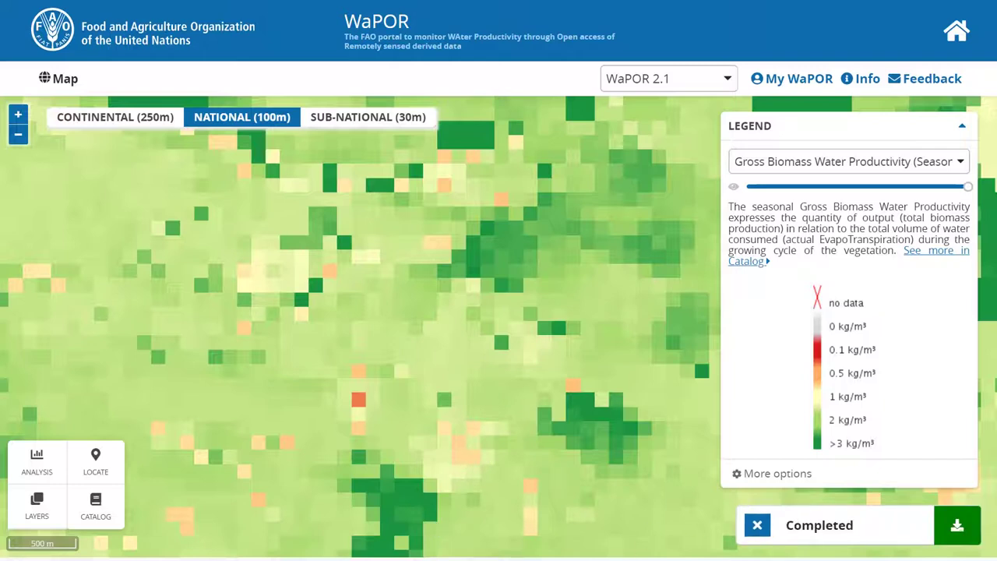
{"action": "left_click", "coordinate": [954, 532]}
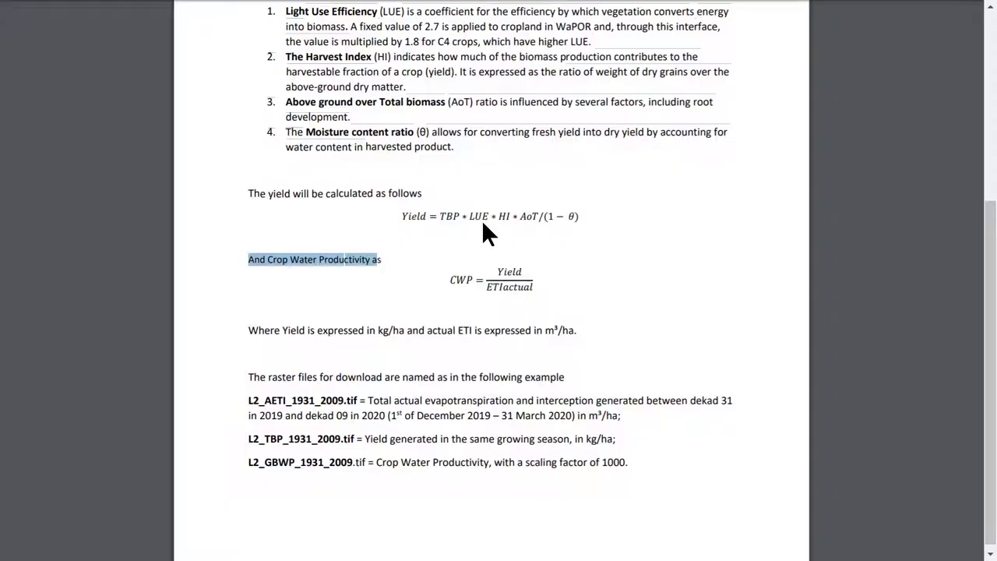
Step: Highlight the example AETI and TBP file names and GBWP's 1000 scaling factor in the notes
{"action": "left_click_drag", "start_coordinate": [246, 400], "coordinate": [342, 400]}
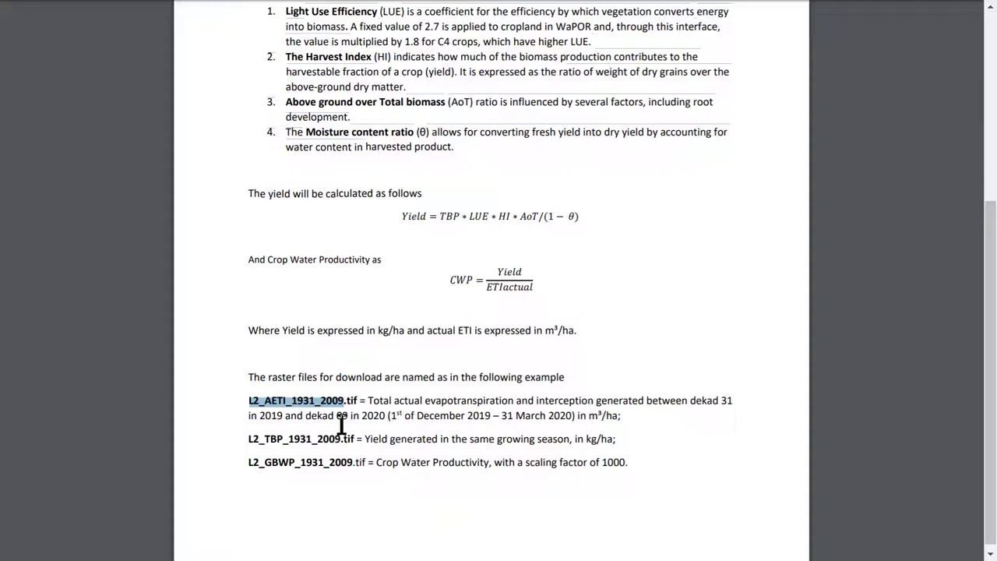
{"action": "left_click_drag", "start_coordinate": [258, 439], "coordinate": [285, 442]}
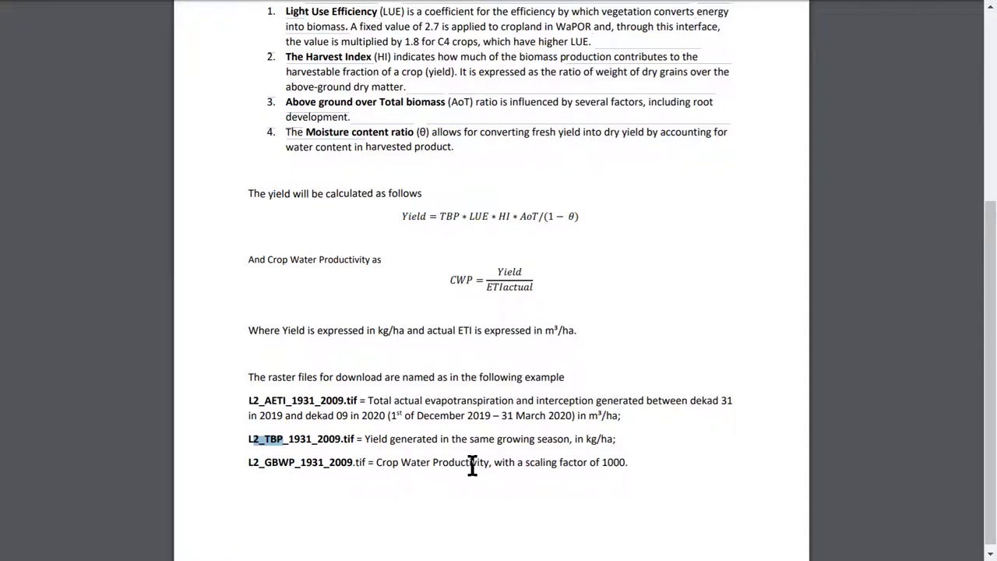
{"action": "left_click_drag", "start_coordinate": [506, 464], "coordinate": [633, 464]}
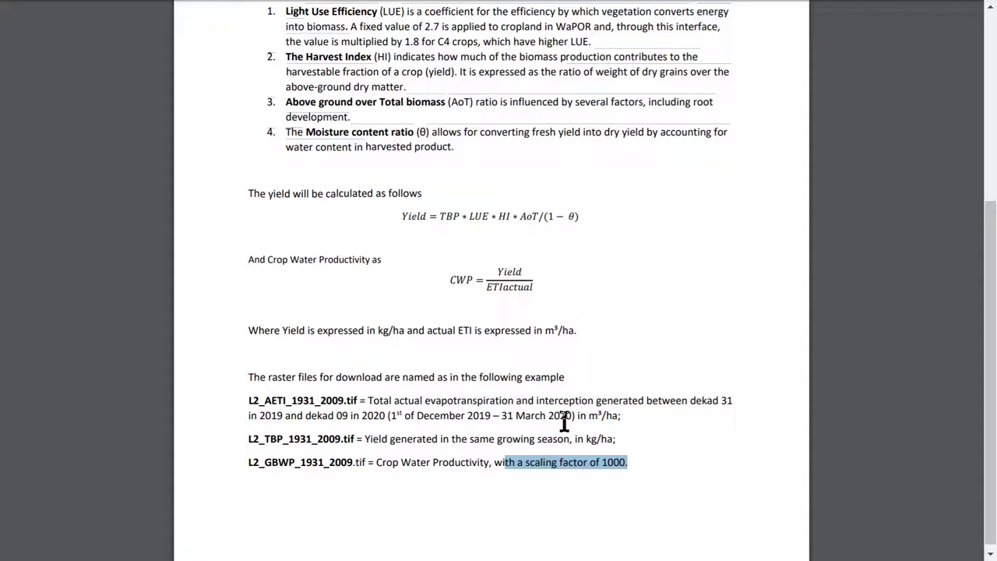
{"action": "key", "text": "alt+Tab"}
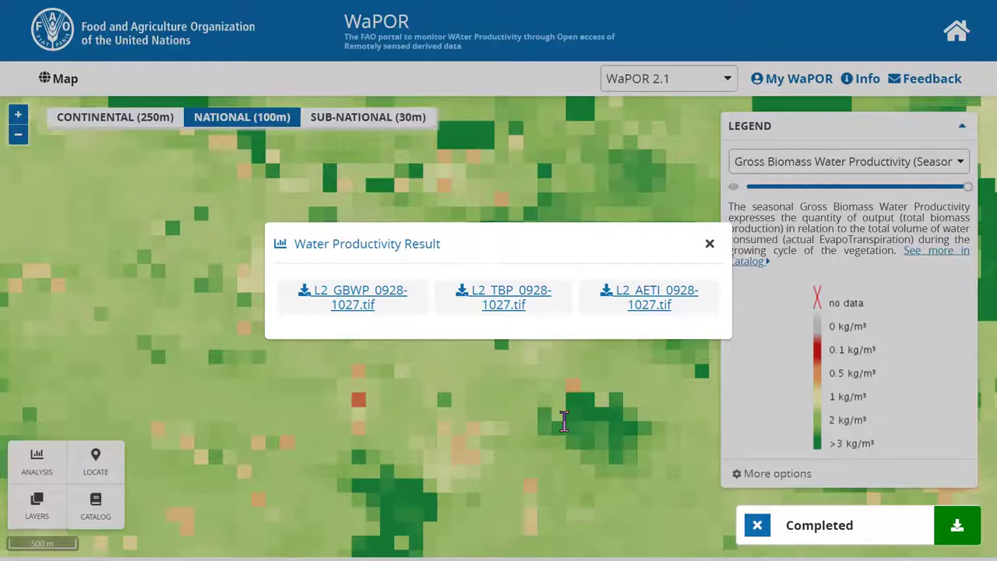
Step: Save L2_GBWP_0928-1027.tif to the Desktop and switch to QGIS
{"action": "left_click", "coordinate": [375, 300]}
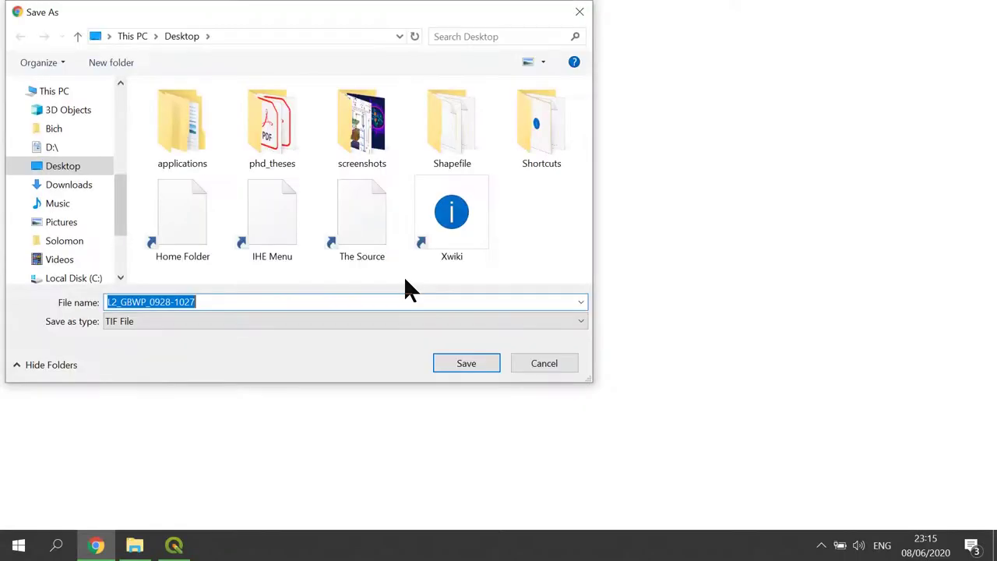
{"action": "left_click", "coordinate": [467, 360]}
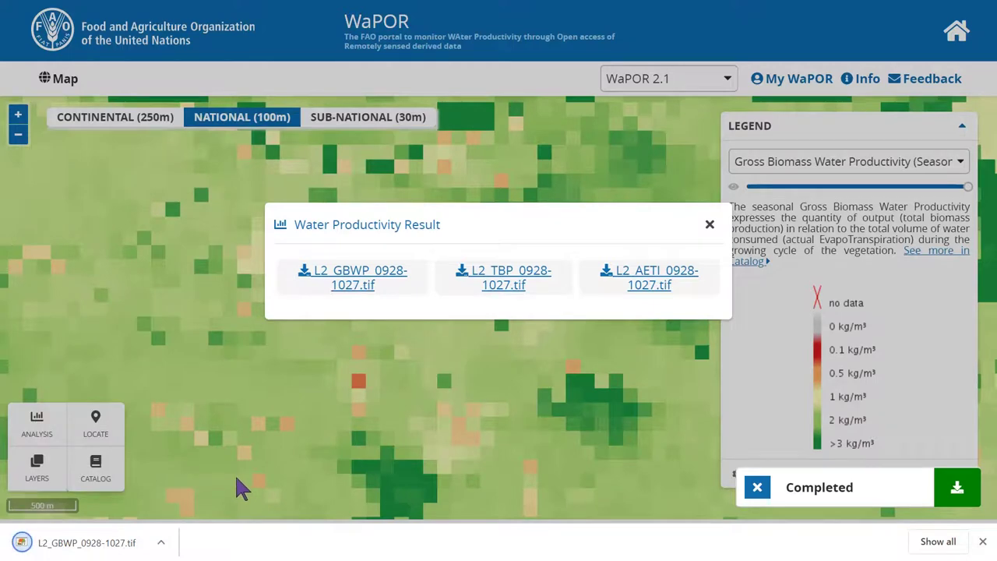
{"action": "key", "text": "alt+Tab"}
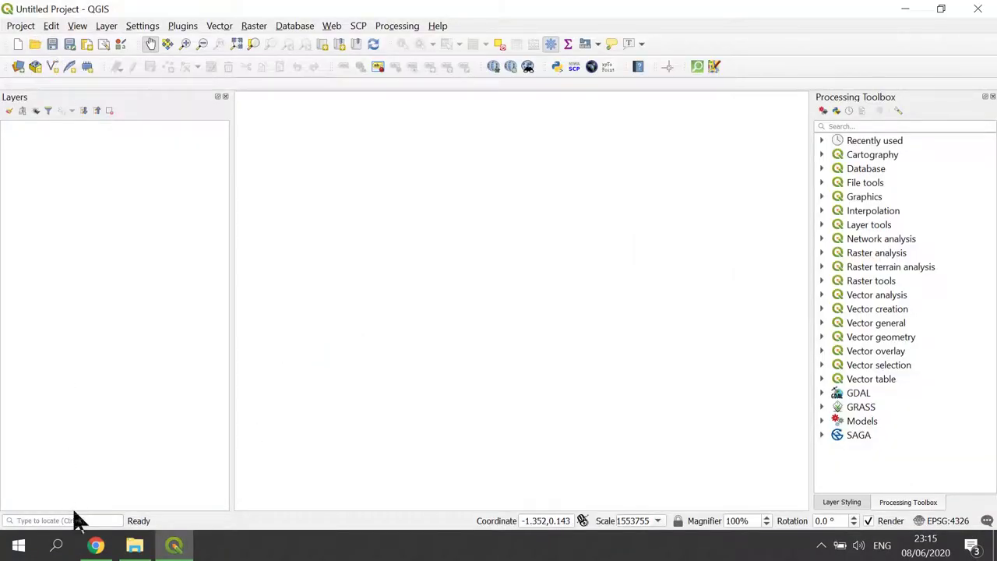
Step: Add L2_GBWP_0928-1027.tif from the Desktop as a raster layer and bring up the Raster Calculator
{"action": "left_click", "coordinate": [106, 25]}
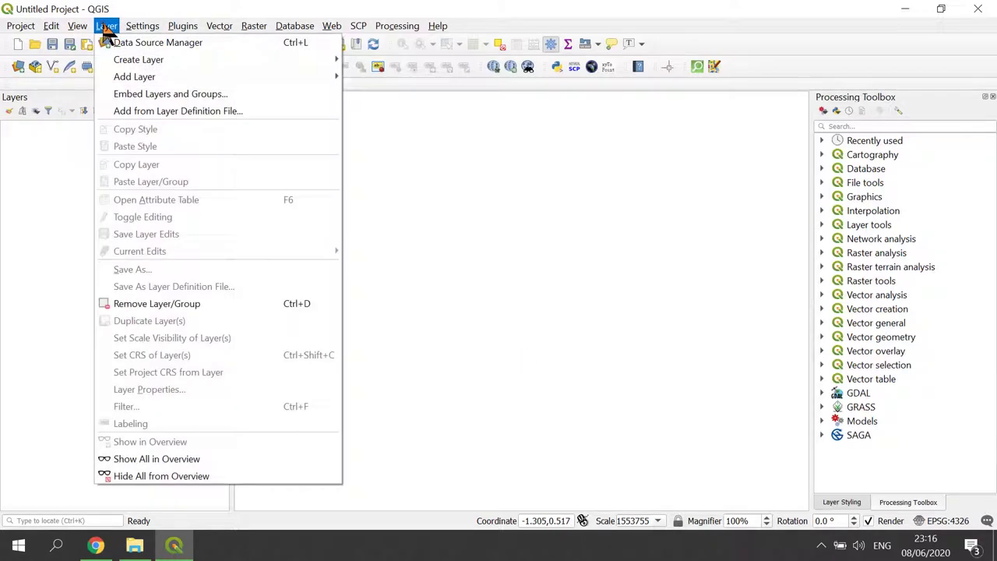
{"action": "left_click", "coordinate": [40, 218]}
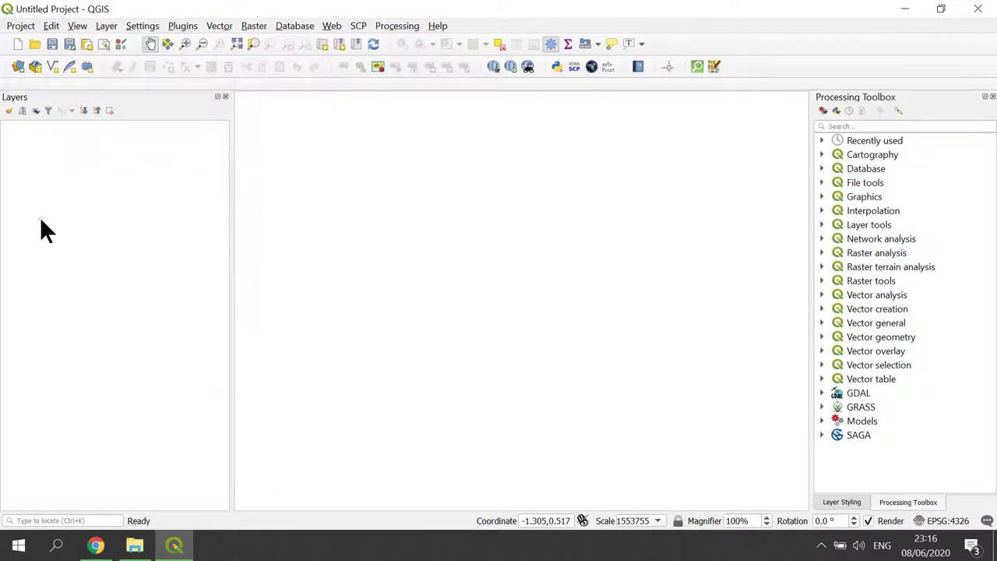
{"action": "left_click", "coordinate": [109, 26]}
{"action": "mouse_move", "coordinate": [129, 78]}
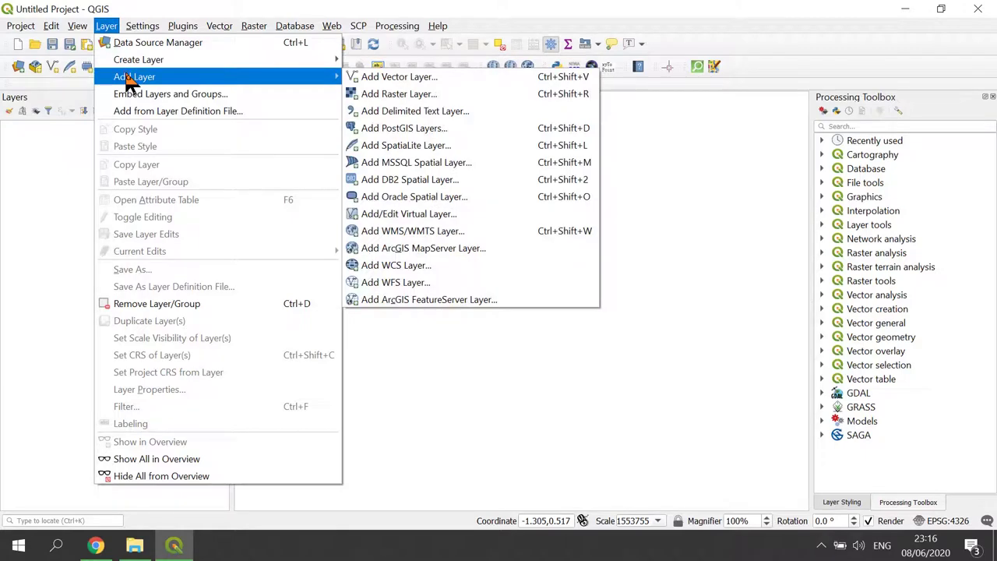
{"action": "left_click", "coordinate": [381, 94]}
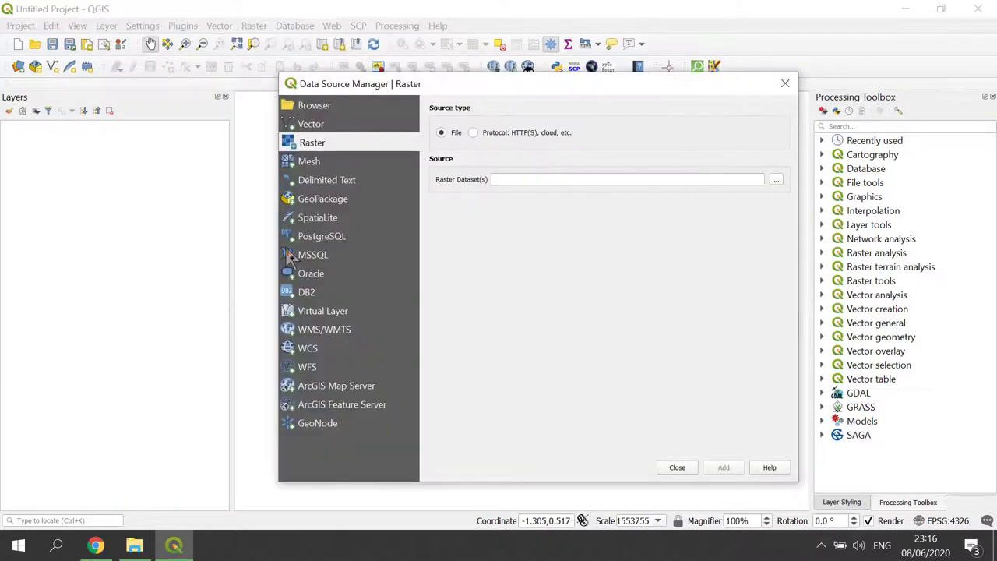
{"action": "left_click", "coordinate": [774, 180]}
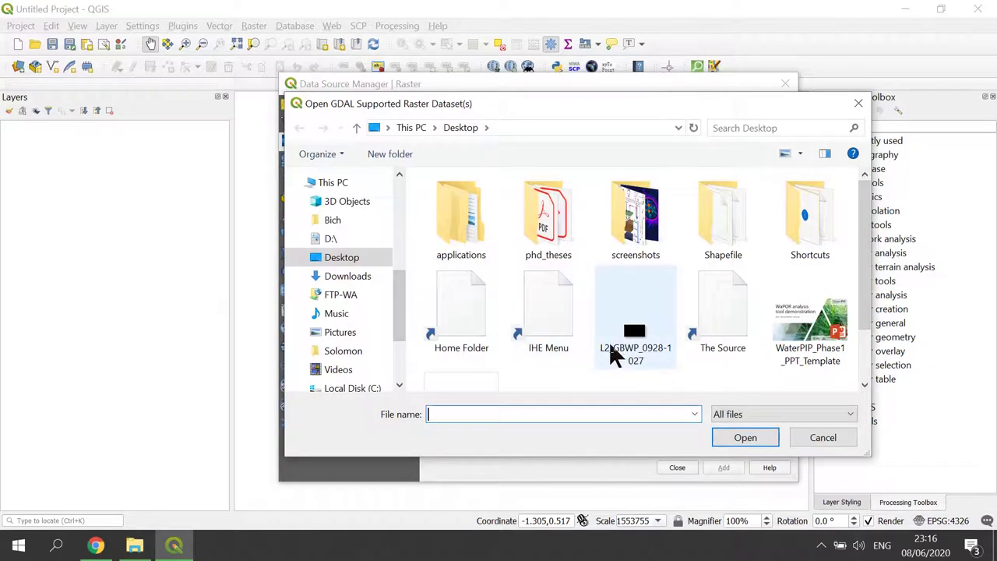
{"action": "double_click", "coordinate": [611, 337]}
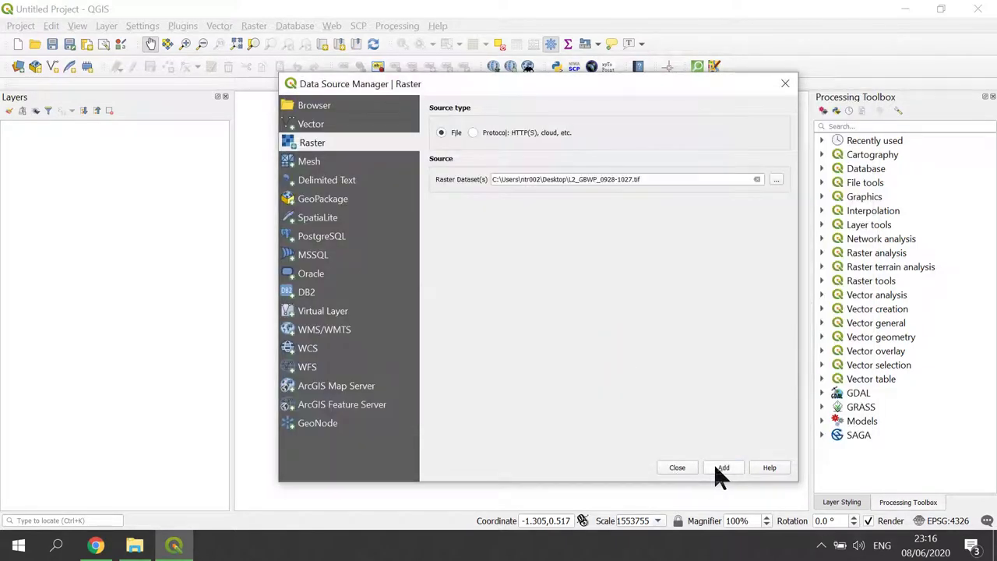
{"action": "left_click", "coordinate": [717, 467]}
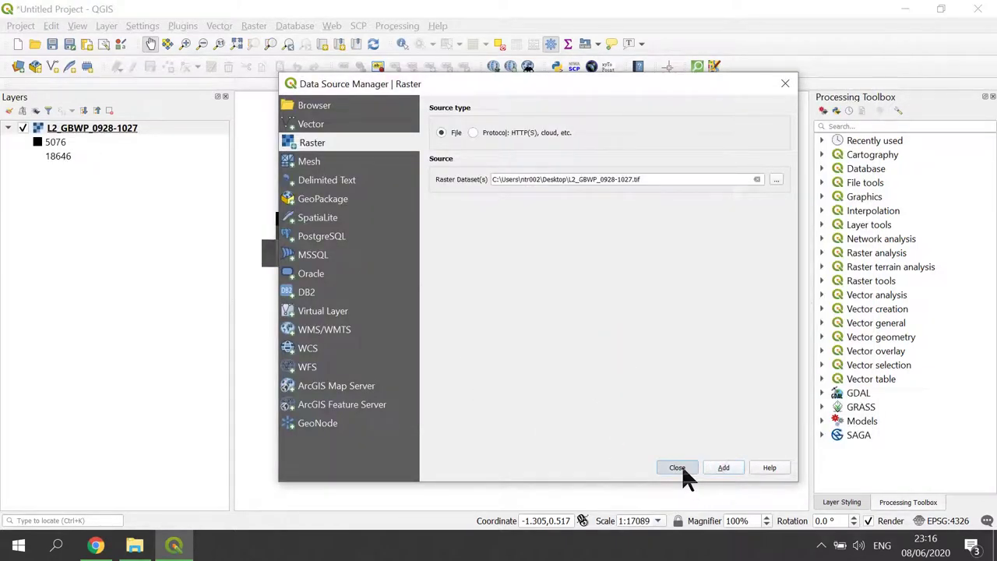
{"action": "left_click", "coordinate": [679, 467]}
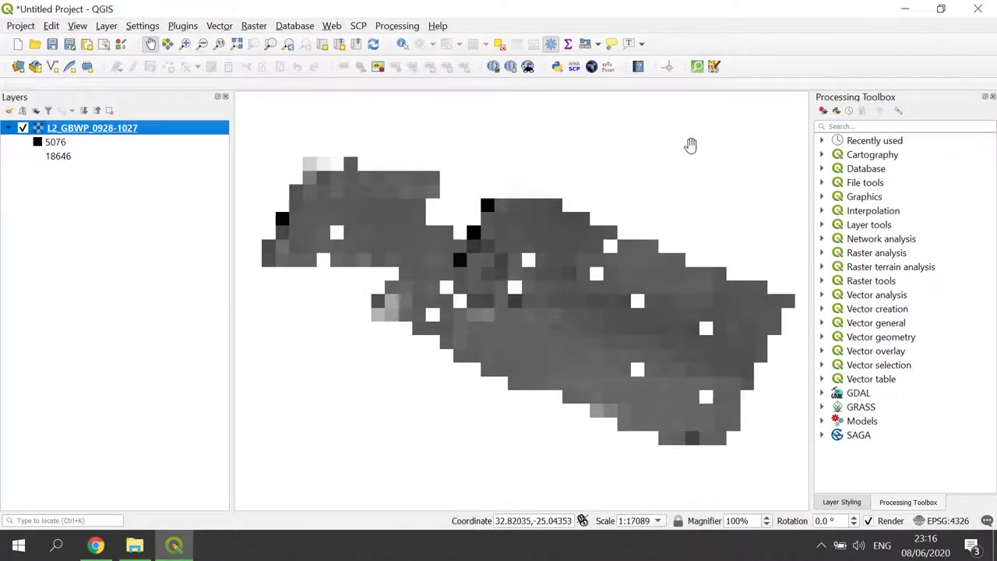
{"action": "left_click", "coordinate": [254, 25]}
{"action": "left_click", "coordinate": [261, 43]}
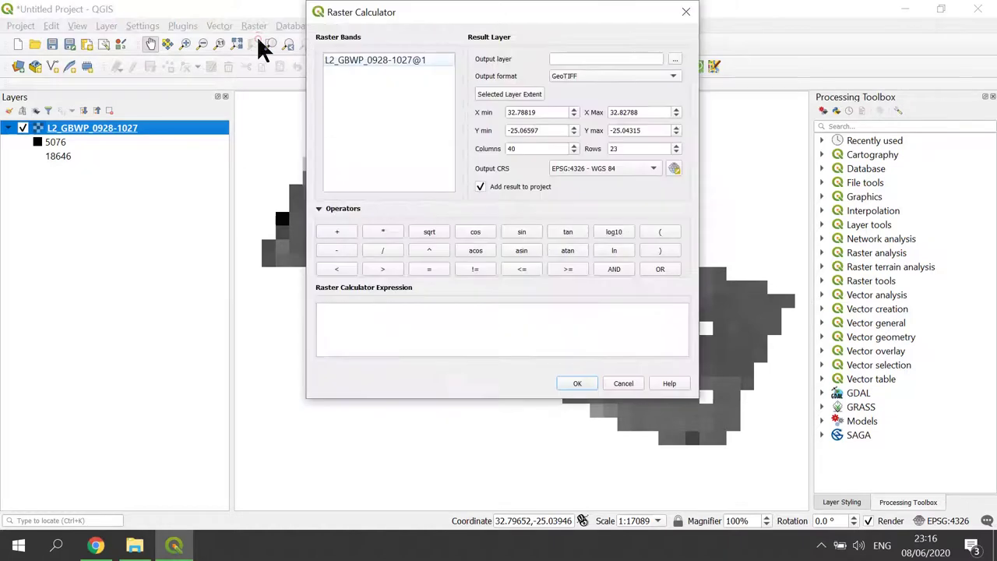
Step: Enter the expression "L2_GBWP_0928-1027@1" / 1000 in the Raster Calculator
{"action": "double_click", "coordinate": [395, 60]}
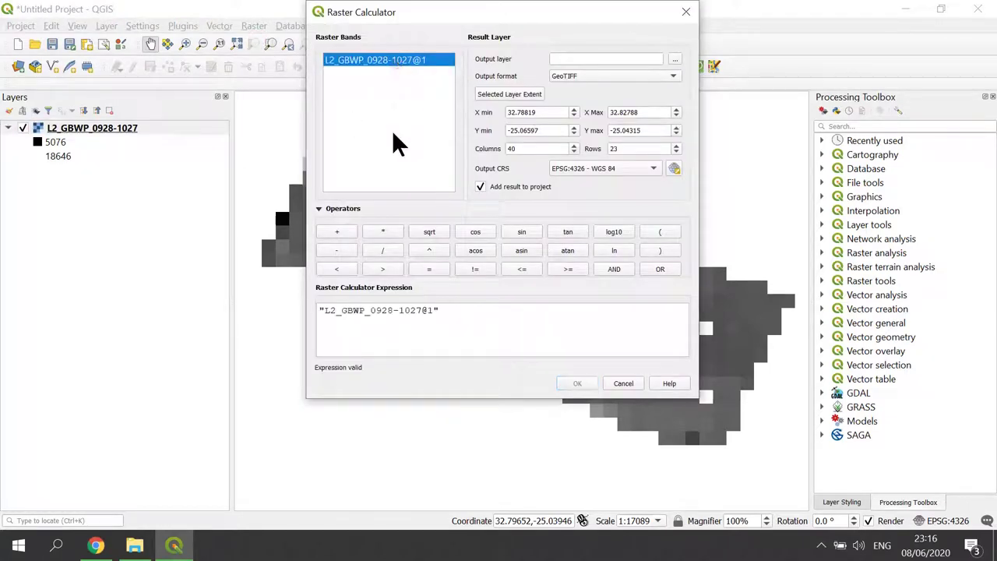
{"action": "left_click", "coordinate": [377, 250]}
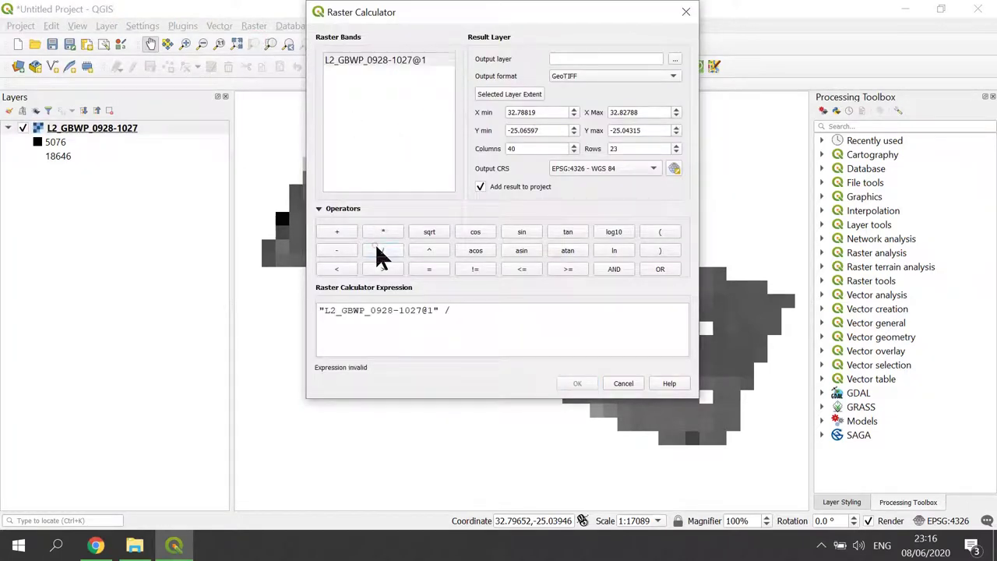
{"action": "left_click", "coordinate": [476, 333]}
{"action": "type", "text": "1000"}
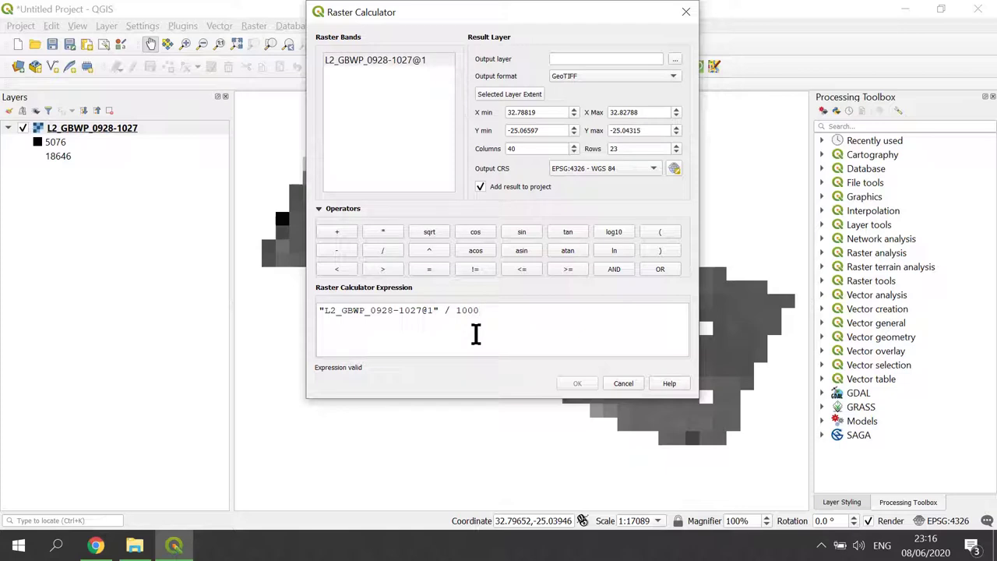